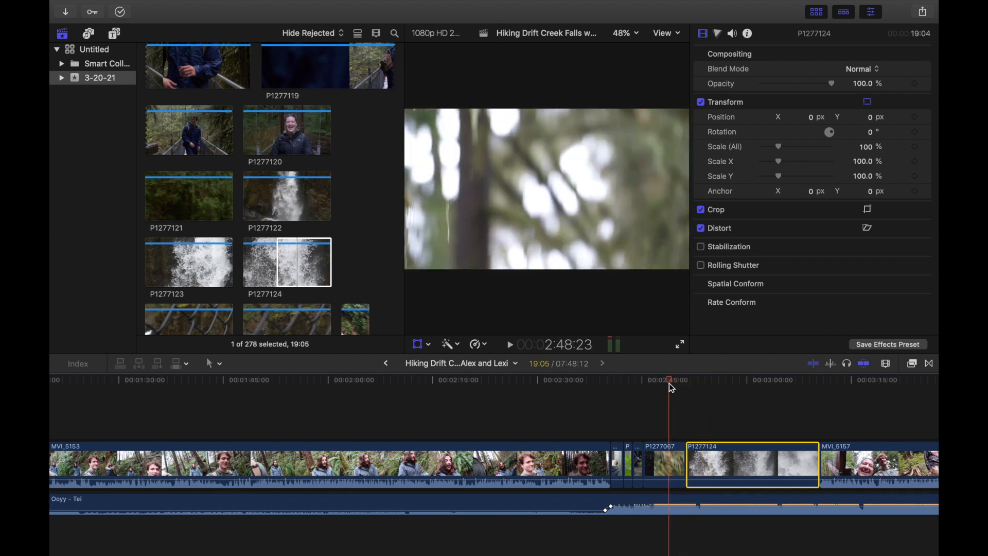
- Scrub and play through clip P1277067 to examine where its fast camera movement starts
mouse_move(669, 384)
mouse_down()
mouse_move(650, 383)
mouse_move(660, 387)
mouse_up()
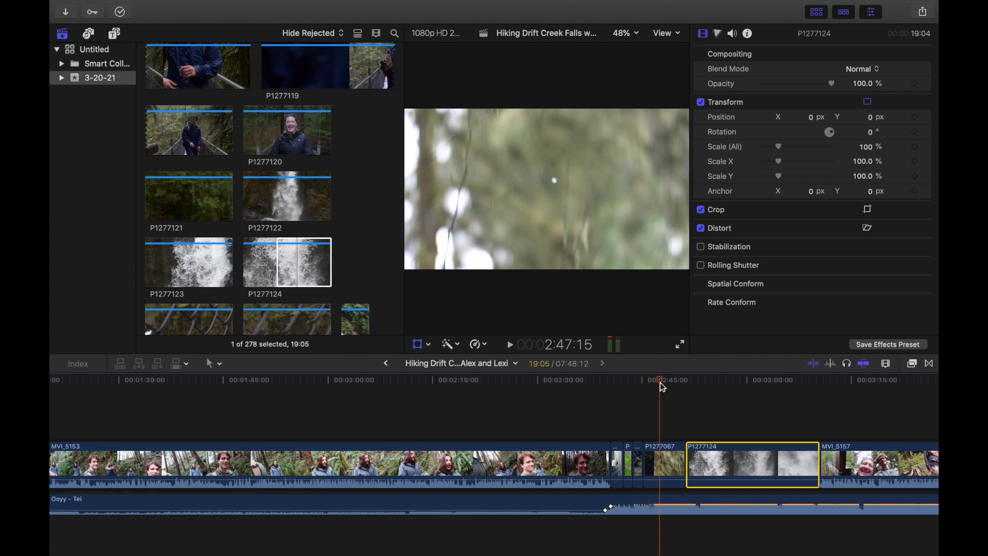
drag(662, 387, 649, 386)
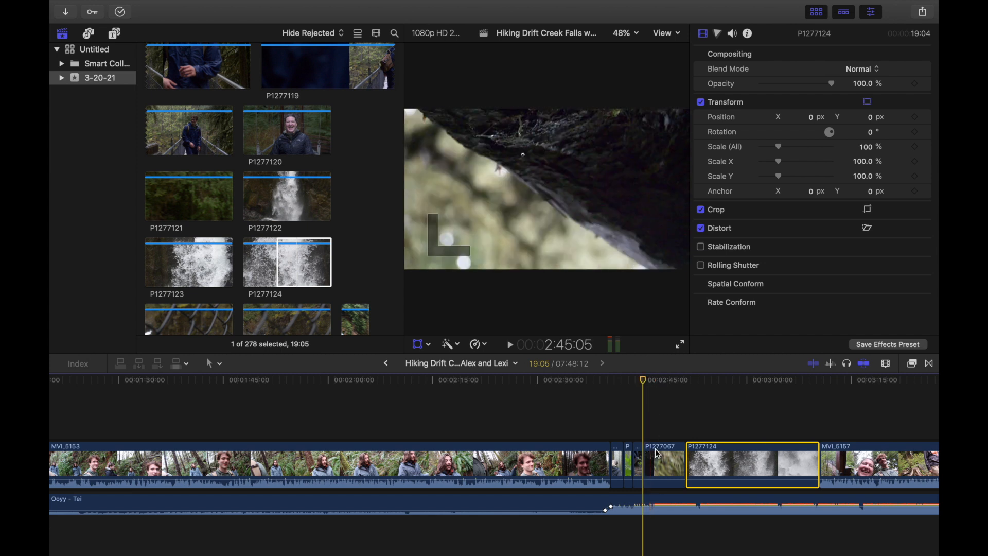
click(653, 385)
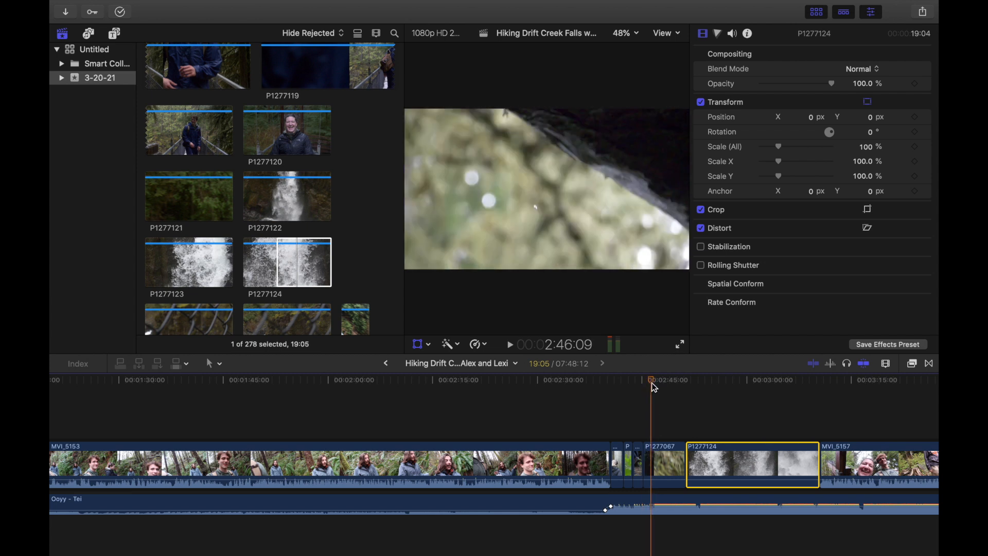
mouse_move(654, 387)
mouse_down()
mouse_move(665, 387)
mouse_move(636, 385)
mouse_up()
key(super+equal)
key(space)
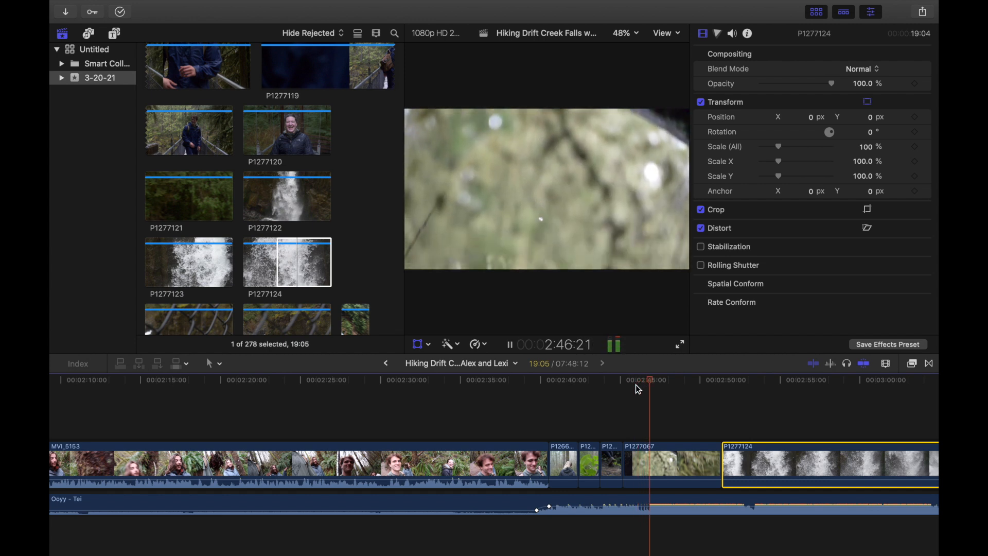
click(637, 386)
key(shift+t)
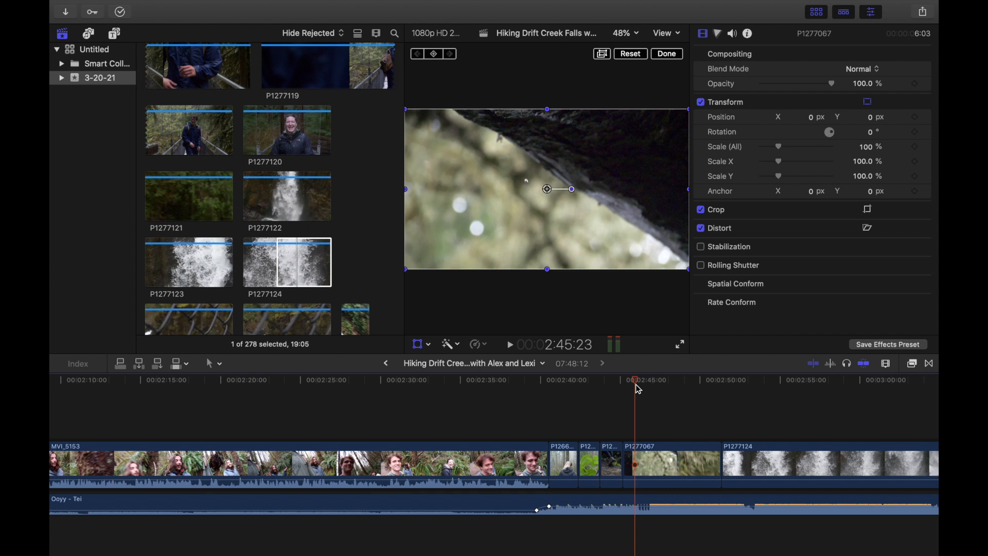
drag(637, 385, 640, 385)
- Disable the "Ooyy - Tei" music clip beneath the main storyline
click(626, 499)
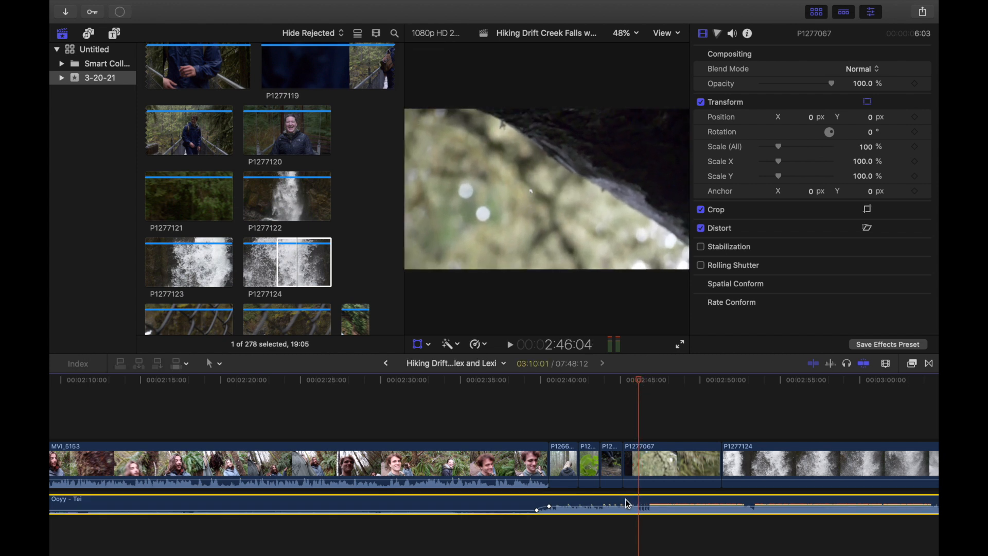
key(v)
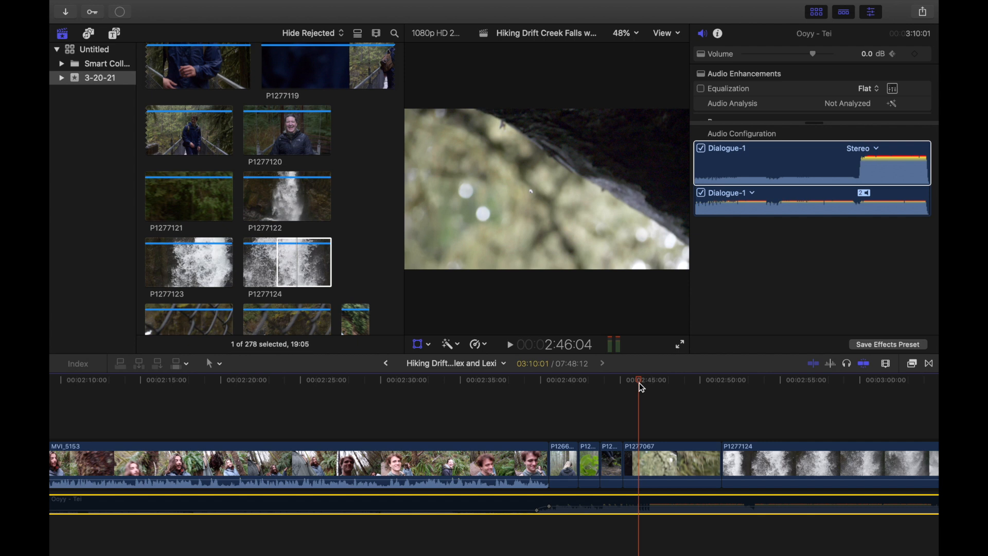
- Mark a range in clip P1277067 from 2:46:10 to the end of the clip
drag(639, 383, 643, 416)
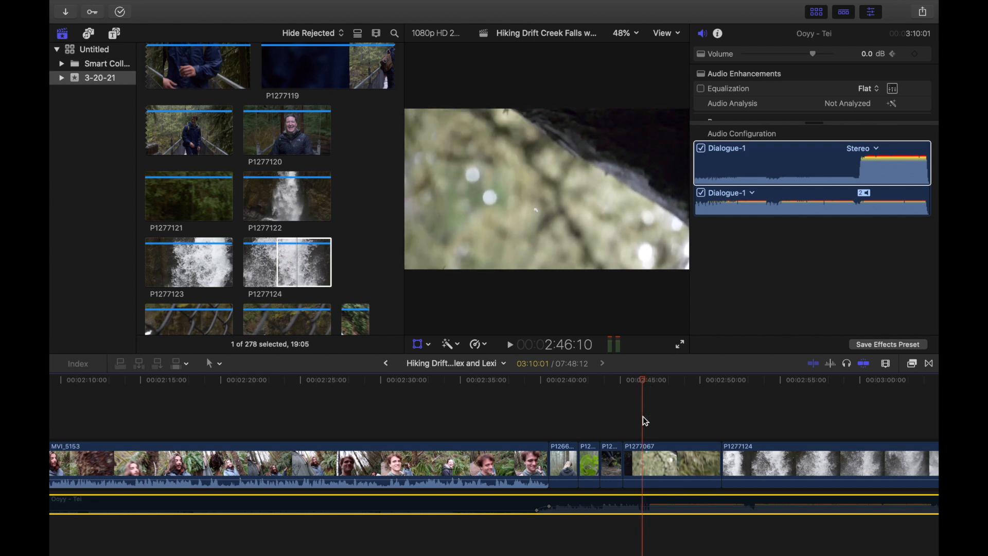
click(643, 461)
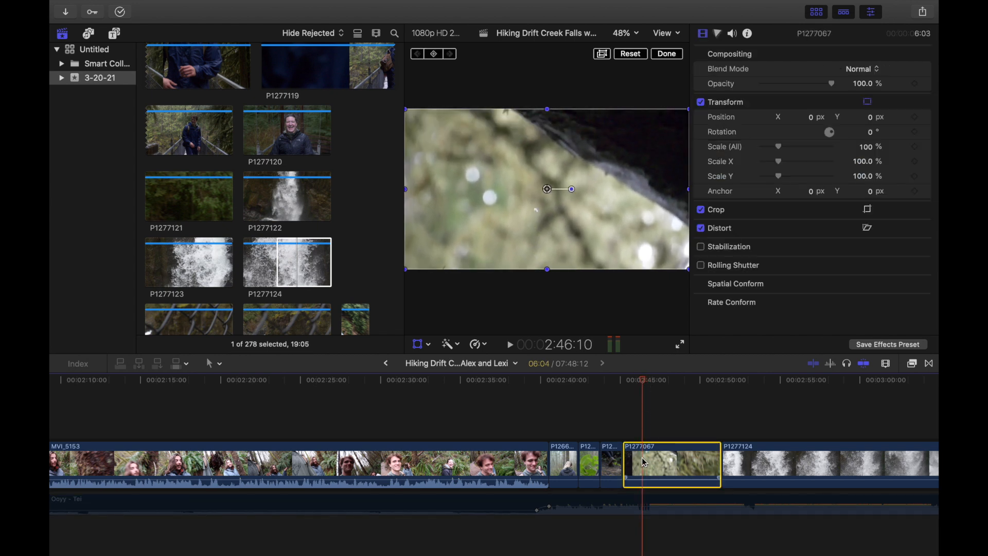
key(i)
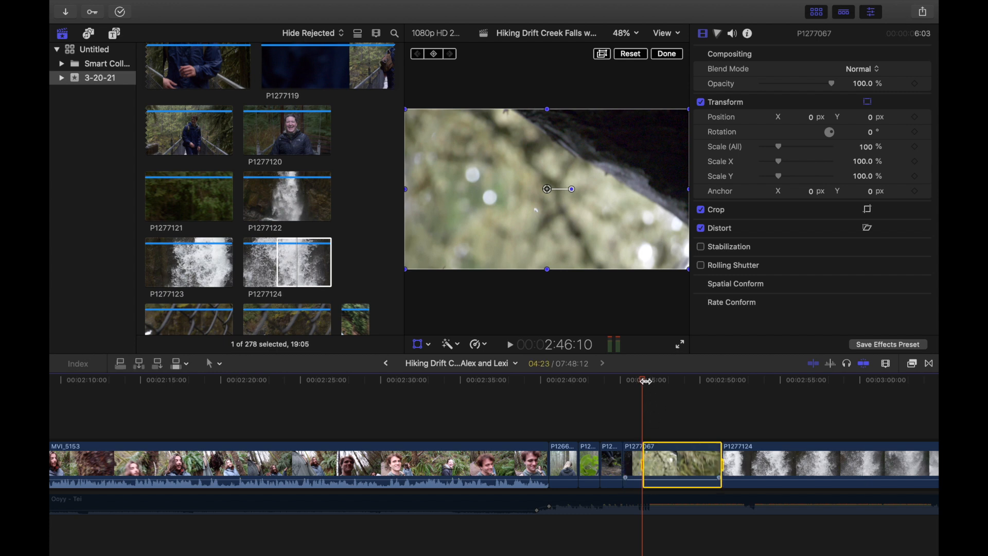
- Apply a custom speed rate of 5000% to the selected range of clip P1277067
mouse_move(643, 381)
mouse_down()
mouse_move(710, 384)
mouse_move(656, 391)
mouse_up()
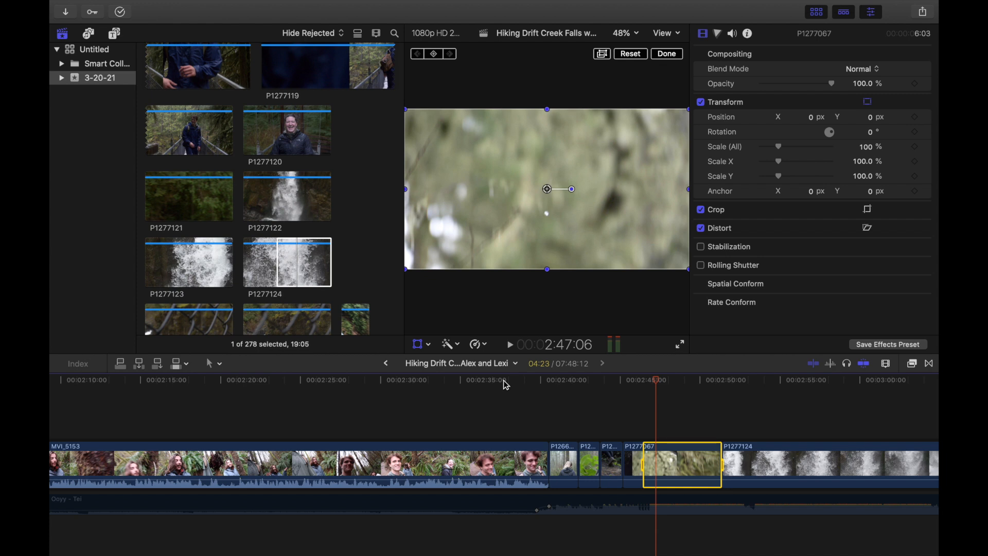
click(660, 384)
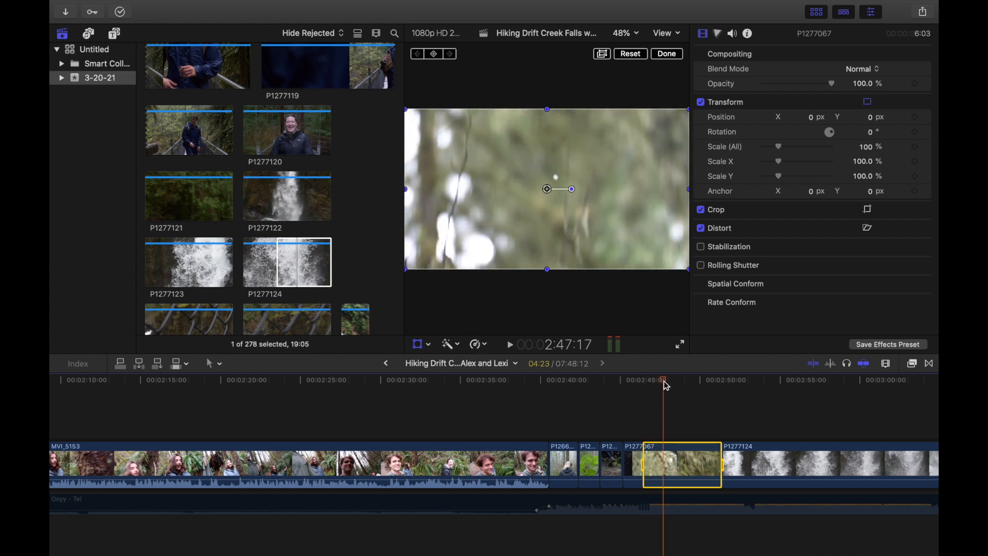
click(479, 344)
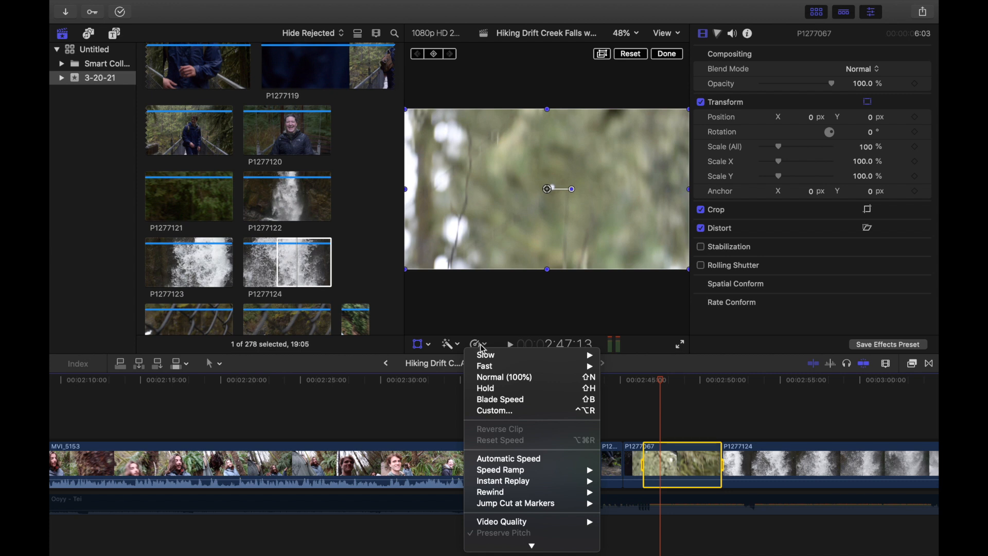
mouse_move(484, 369)
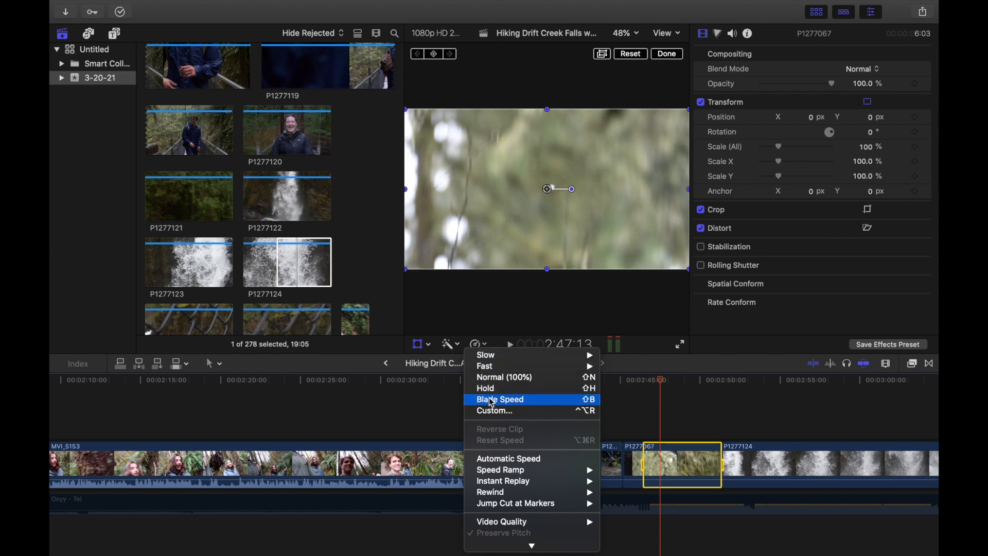
click(495, 412)
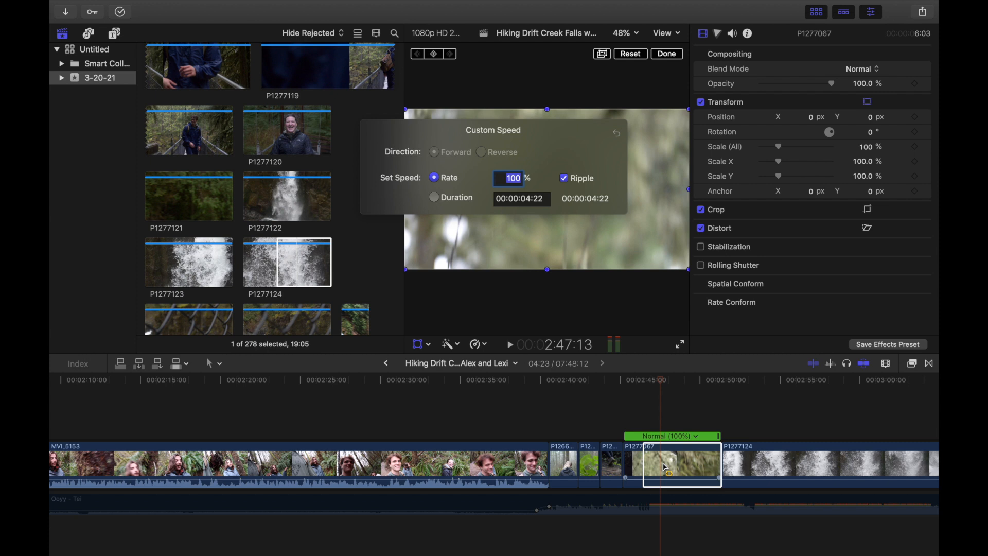
text(5000)
key(Return)
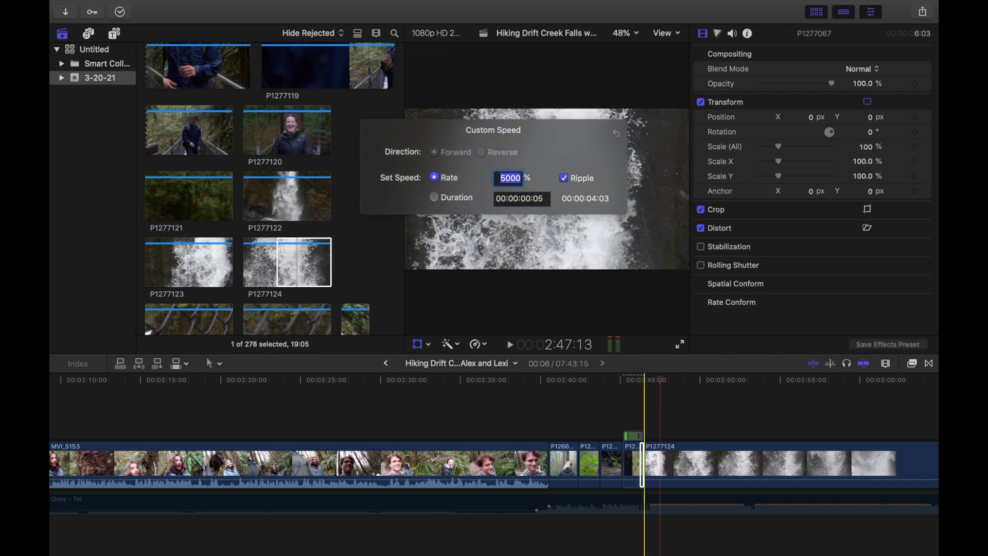
key(Escape)
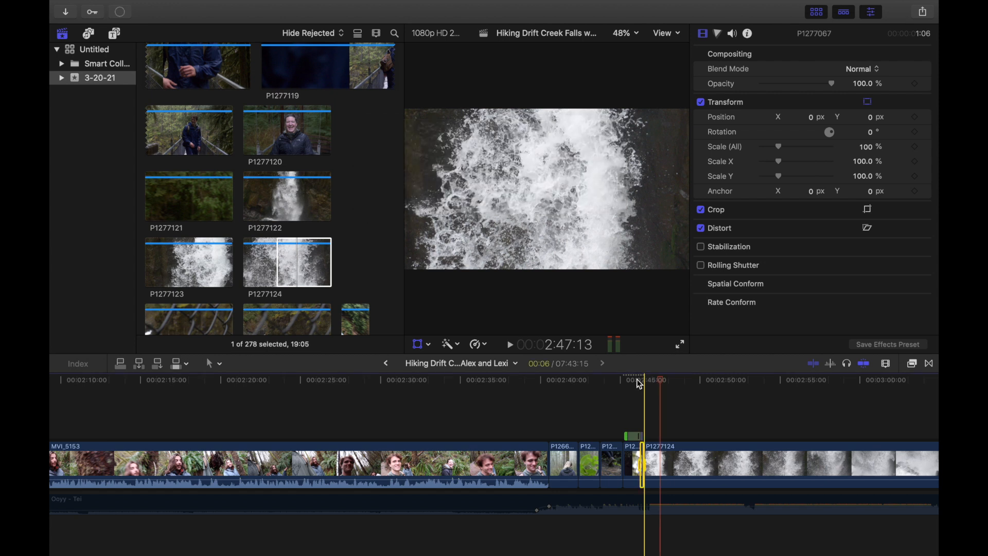
- Play back the sped-up end of clip P1277067 through its cut into P1277124
click(637, 378)
key(shift+t)
key(super+equal)
key(super+equal)
key(super+equal)
key(super+equal)
key(super+equal)
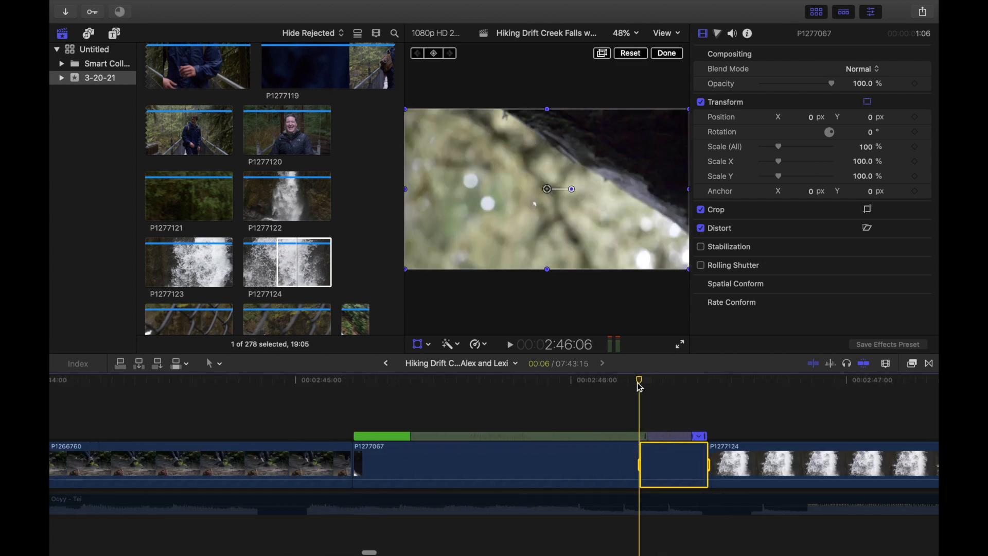
key(space)
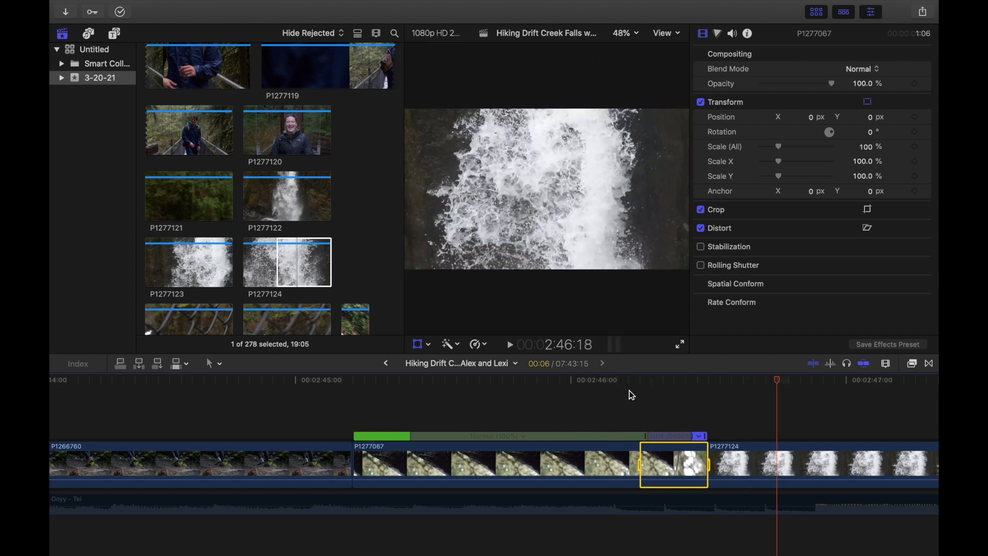
- Examine the sped-up section of clip P1277067 frame by frame, from 2:46:06 to its last frames
mouse_move(633, 383)
mouse_down()
mouse_move(655, 387)
mouse_move(645, 387)
mouse_up()
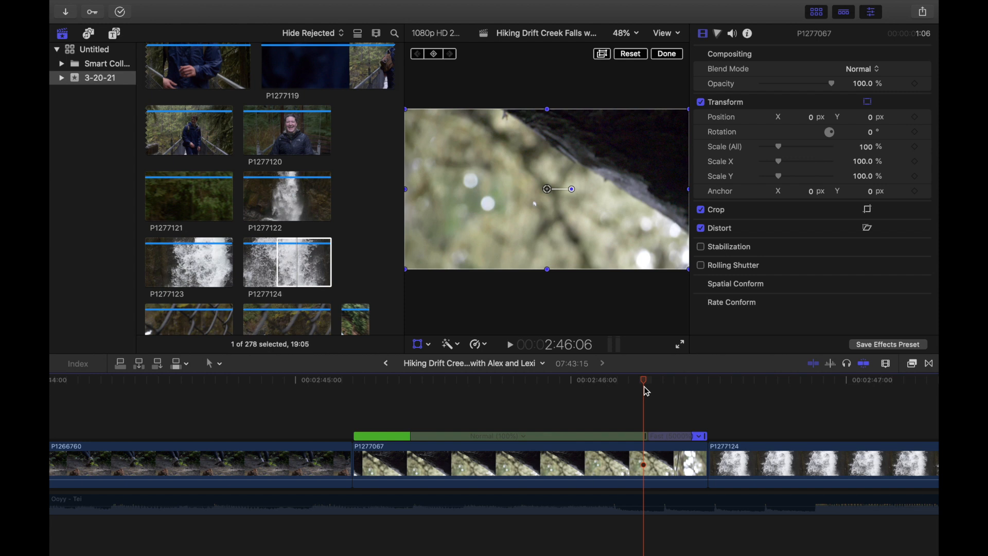
mouse_move(644, 388)
mouse_down()
mouse_move(675, 397)
mouse_move(645, 389)
mouse_move(662, 399)
mouse_move(626, 399)
mouse_move(648, 386)
mouse_up()
key(super+equal)
key(super+equal)
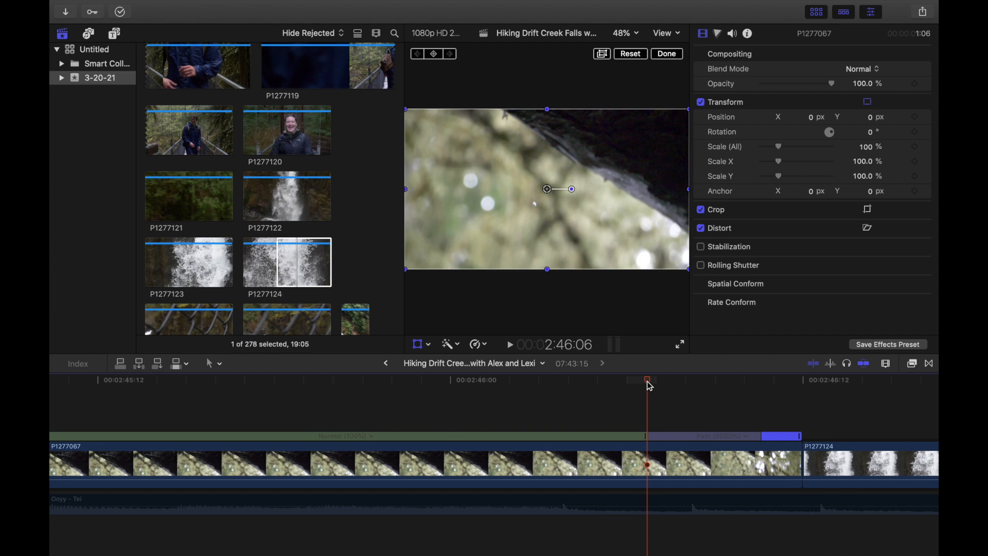
mouse_move(649, 386)
mouse_down()
mouse_move(756, 387)
mouse_move(649, 382)
mouse_up()
key(super+minus)
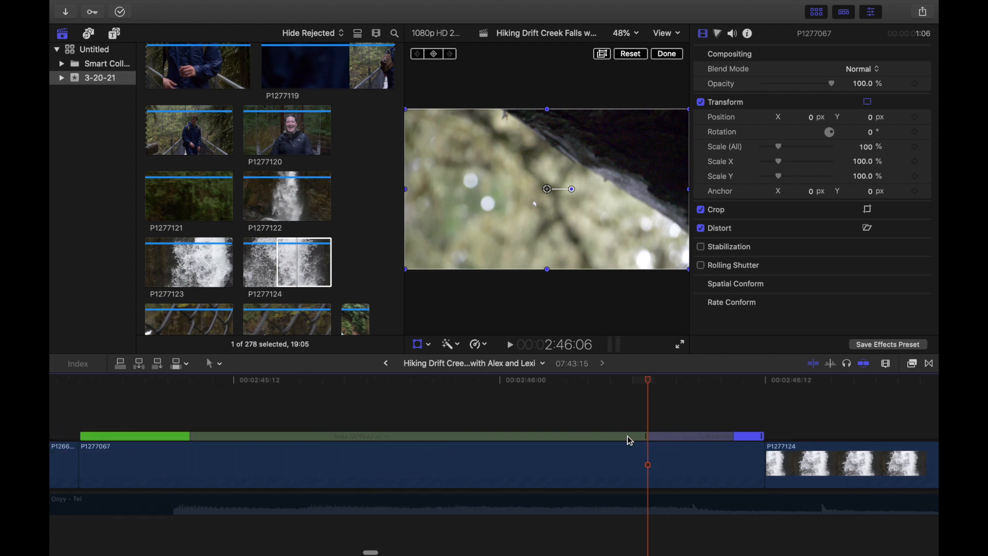
drag(649, 384, 648, 411)
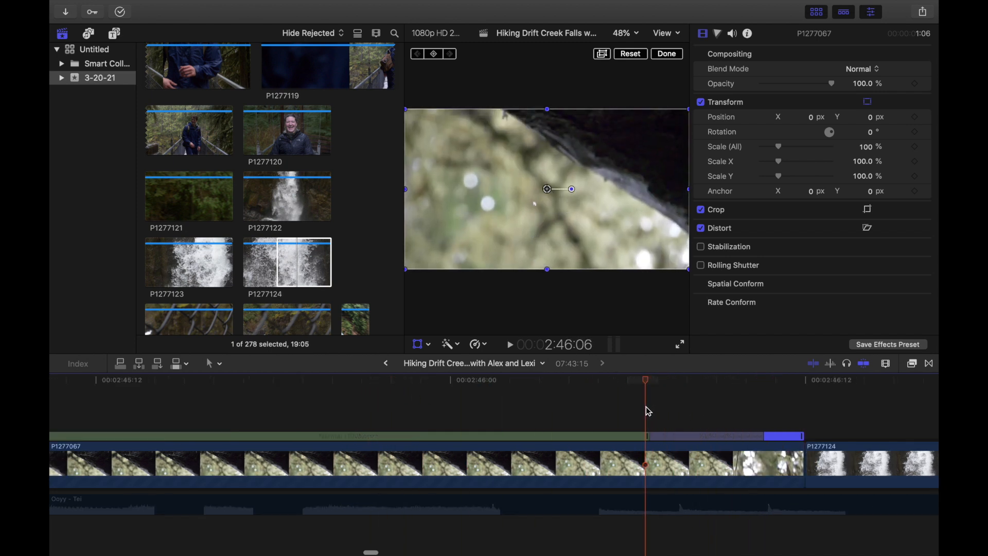
key(super+equal)
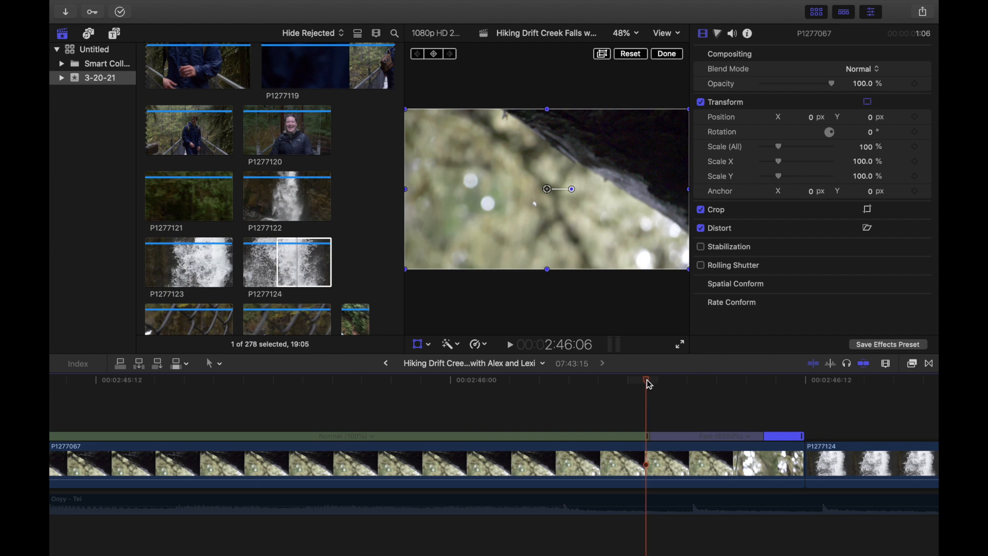
key(Right)
key(Right)
key(Right)
key(Right)
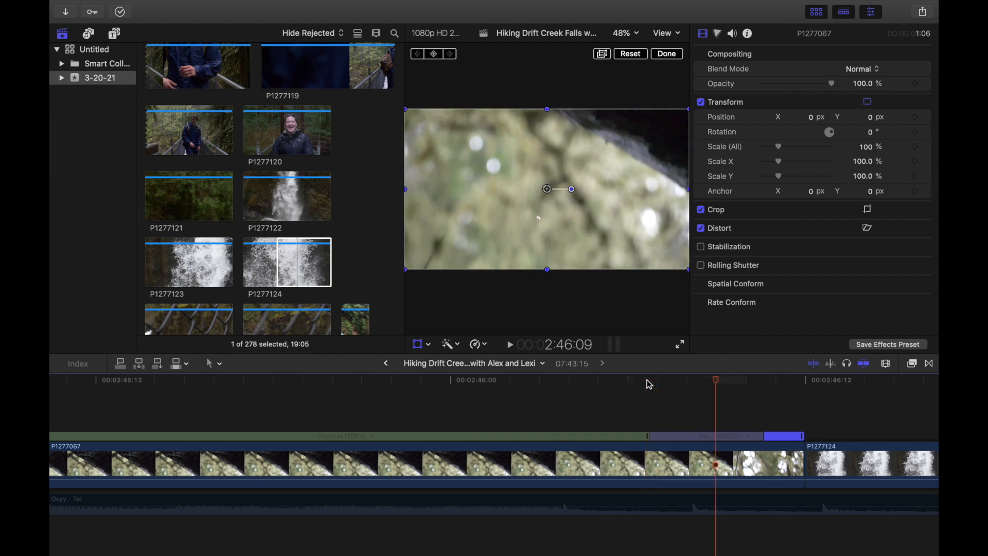
key(Right)
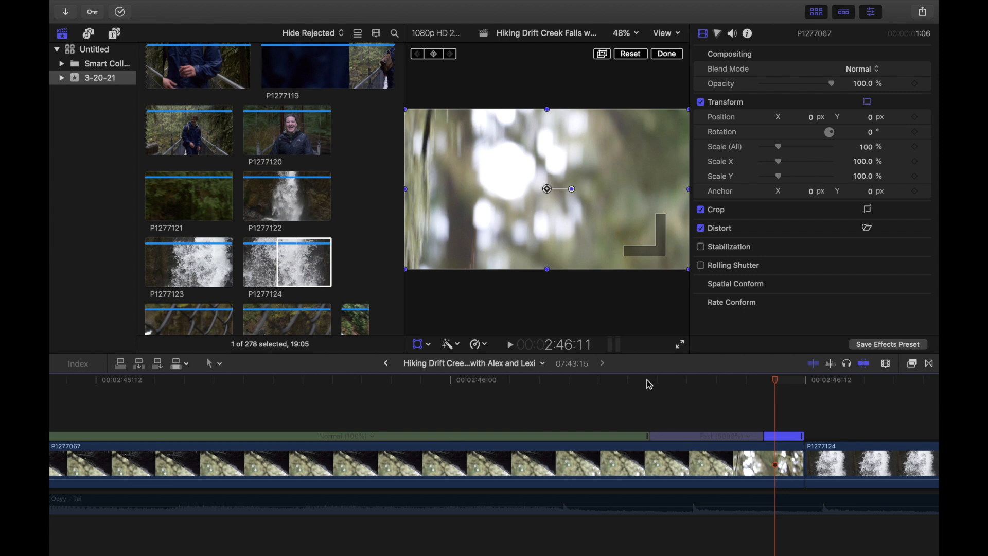
click(648, 382)
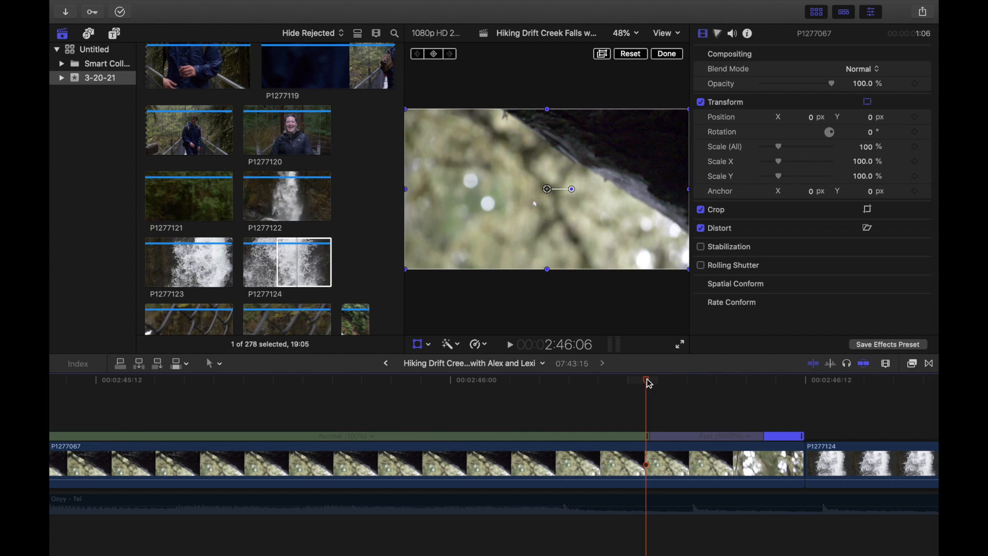
key(Right)
key(Right)
key(Right)
key(Right)
key(Right)
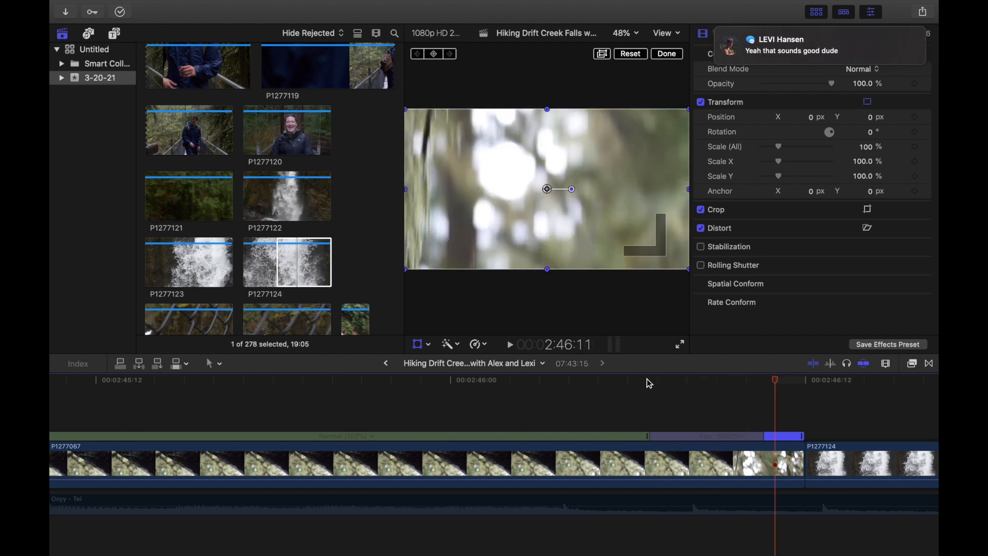
- Trim the end of clip P1277067 back to 2:46:11, removing the final frame of the sped-up section
click(648, 380)
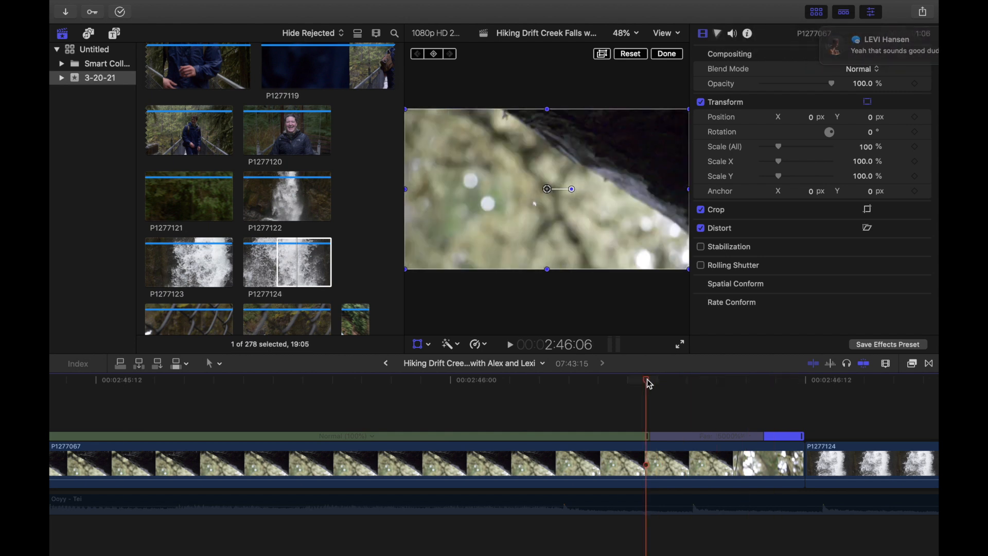
key(Right)
key(Right)
key(Right)
key(Right)
key(Right)
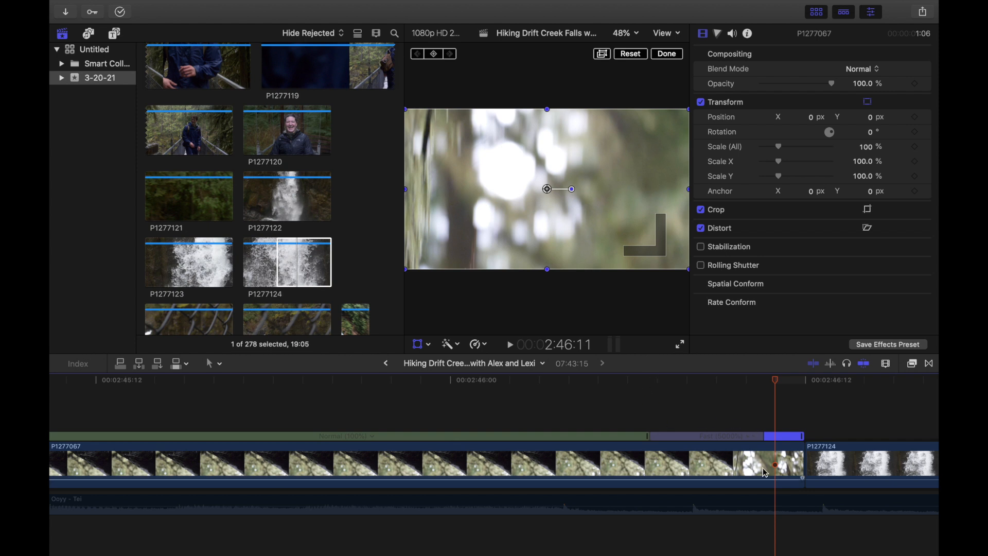
drag(803, 462, 777, 462)
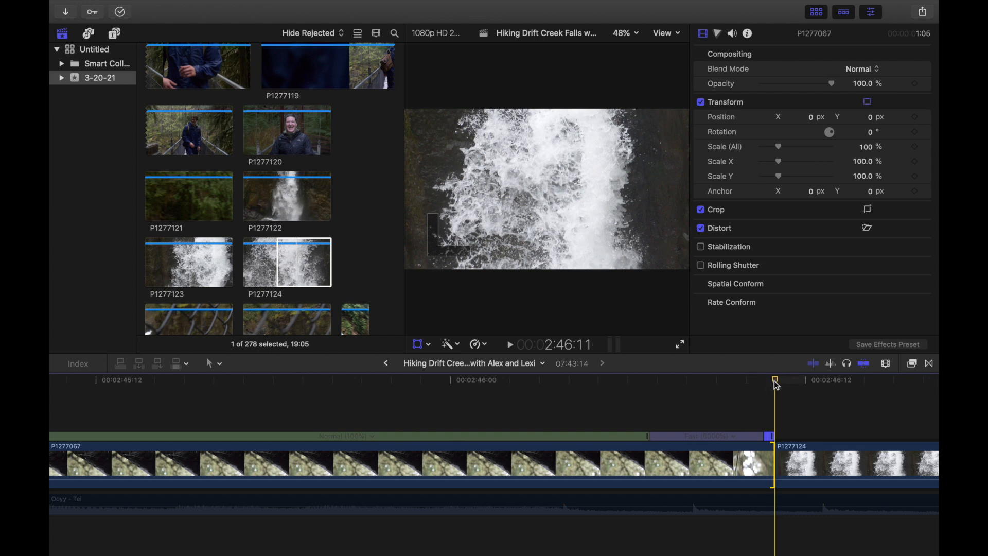
- Place the playhead on the cut between P1277067 and P1277124 at 2:46:11
scroll(772, 440, down, 2)
scroll(770, 438, down, 3)
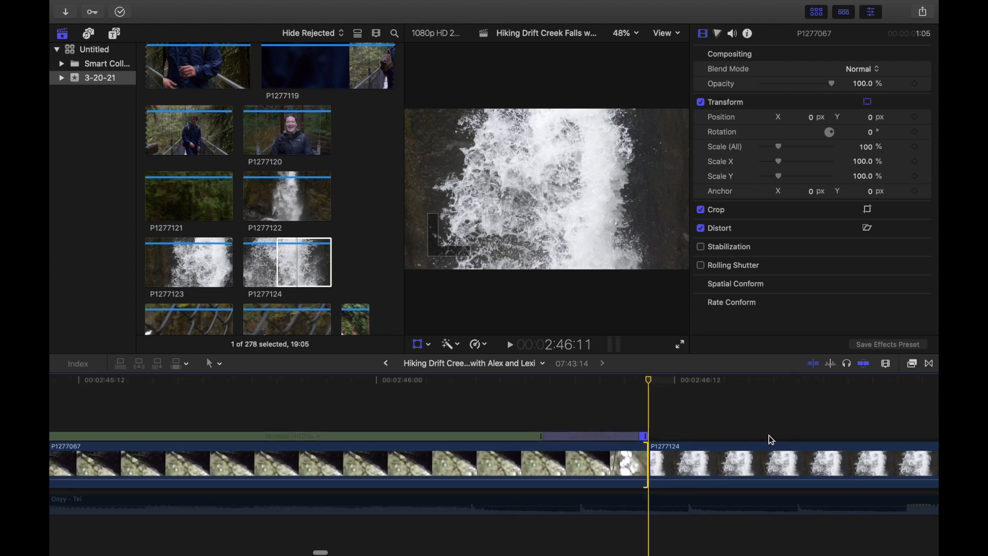
scroll(771, 440, down, 3)
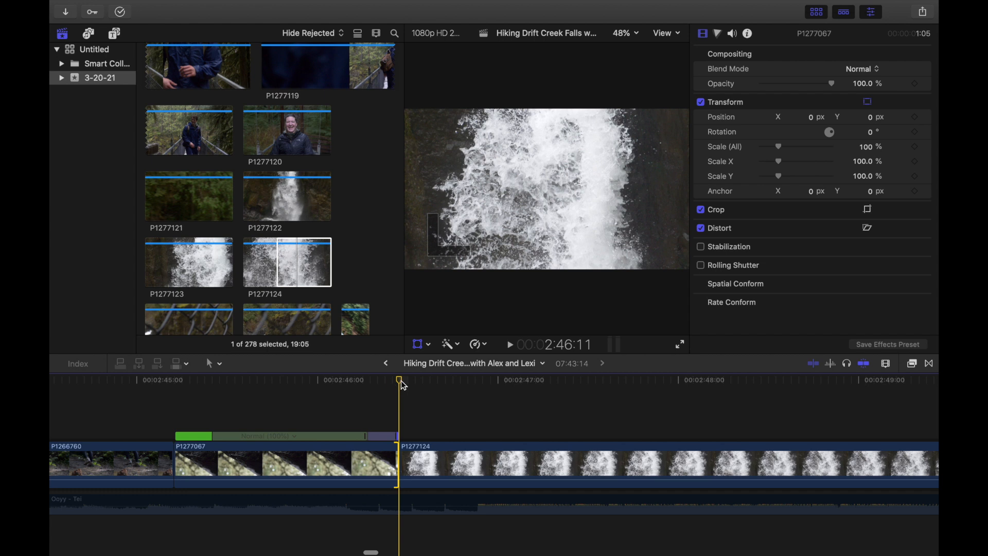
scroll(404, 385, down, 2)
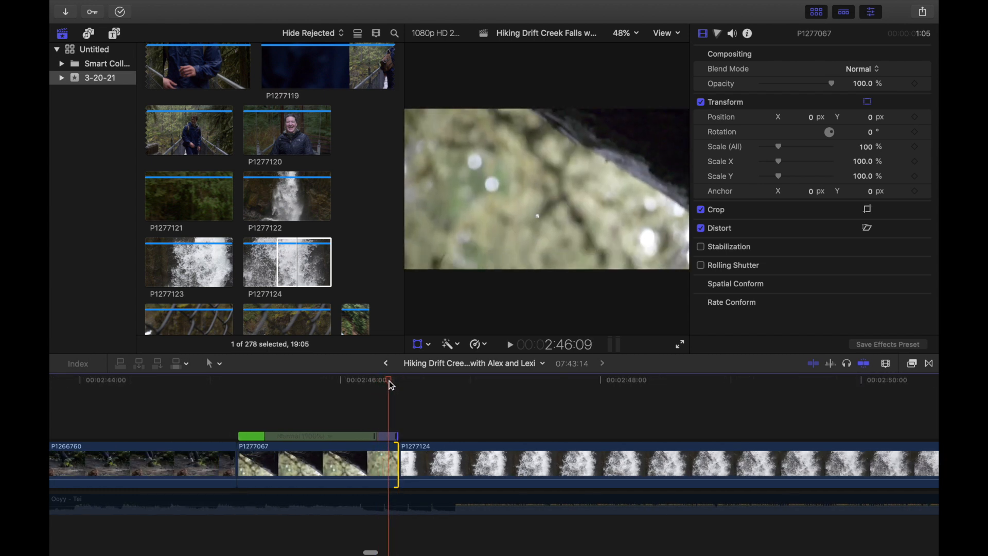
click(399, 392)
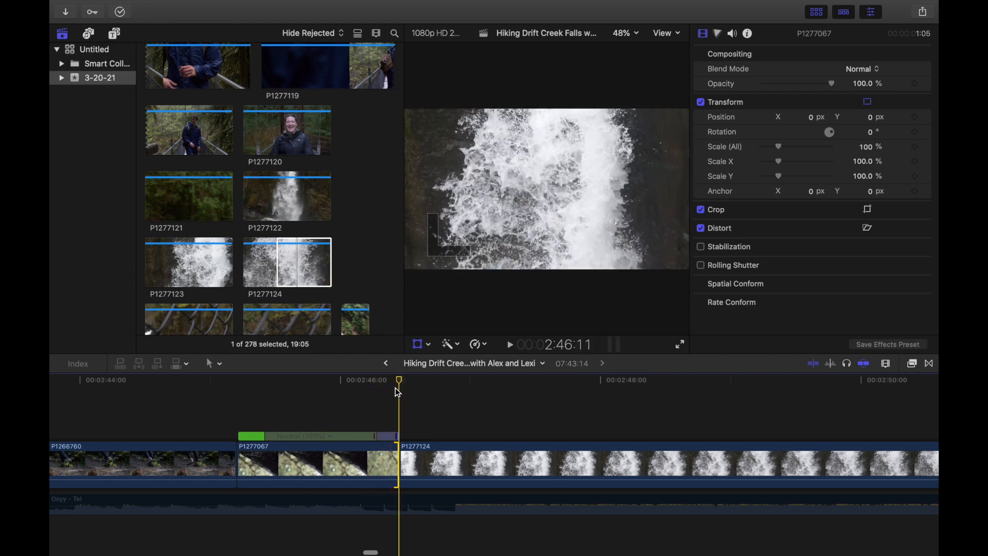
- Mark the opening section of clip P1277124, from its start at 2:46:11 to 2:49:21
click(466, 392)
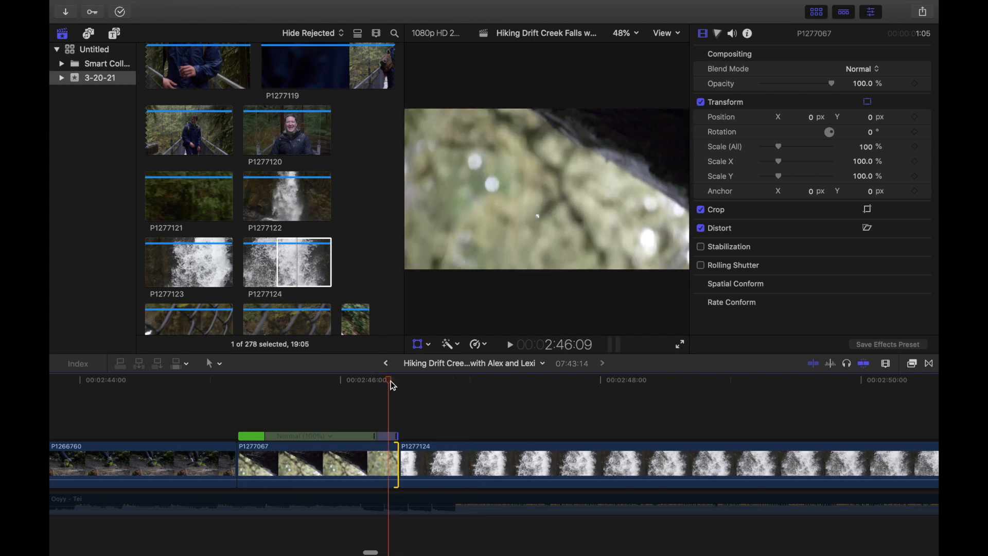
key(super+minus)
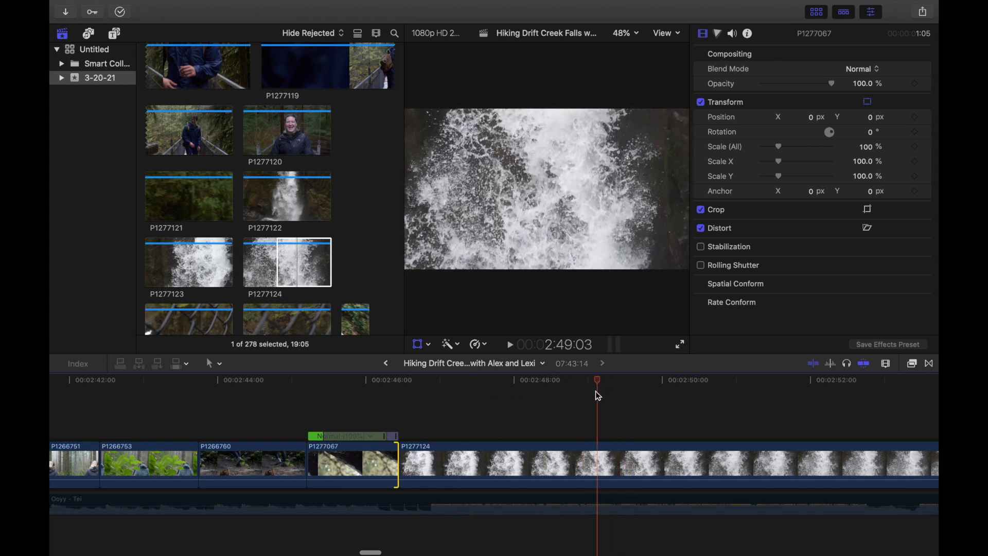
click(599, 456)
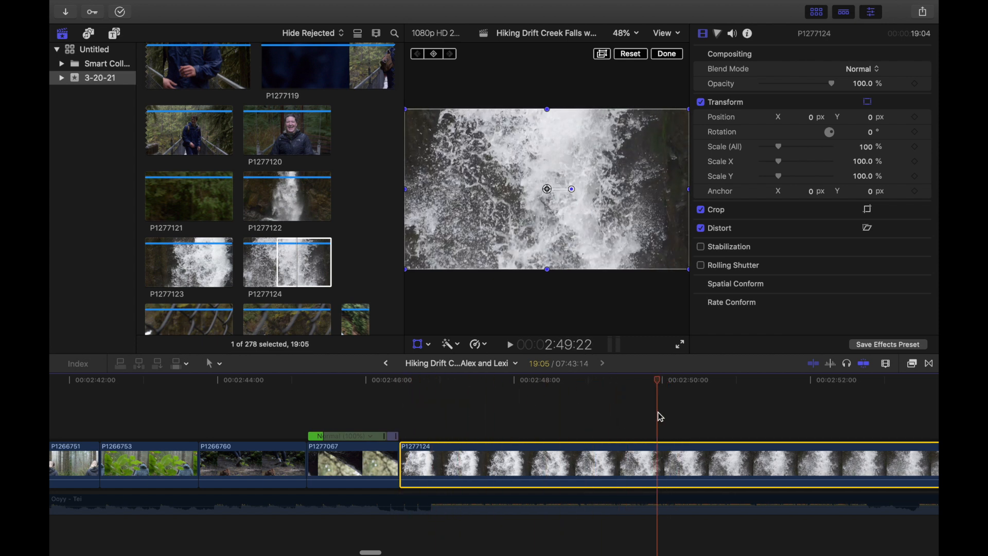
click(400, 382)
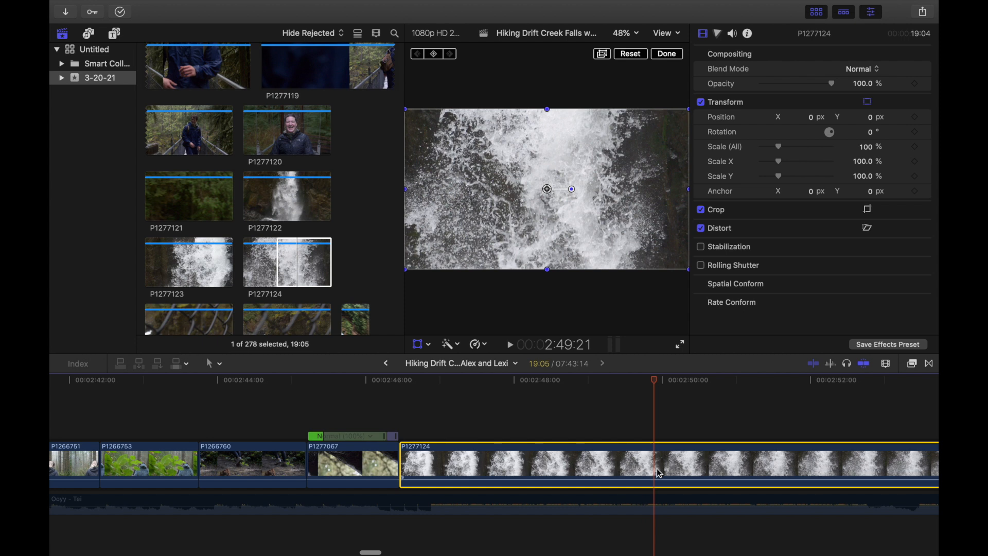
key(super+b)
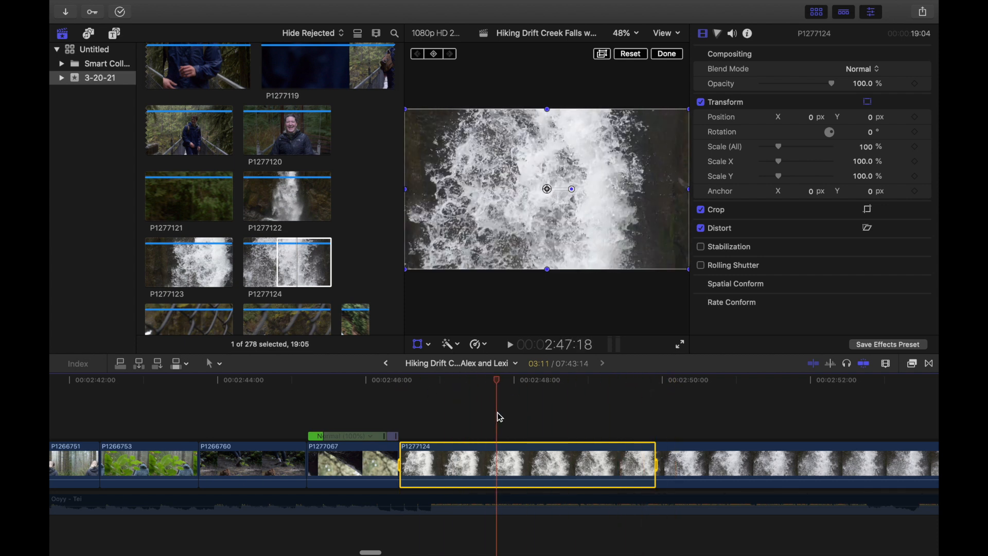
- Set a custom forward speed rate of 5000% with ripple on the marked opening section of P1277124
click(479, 345)
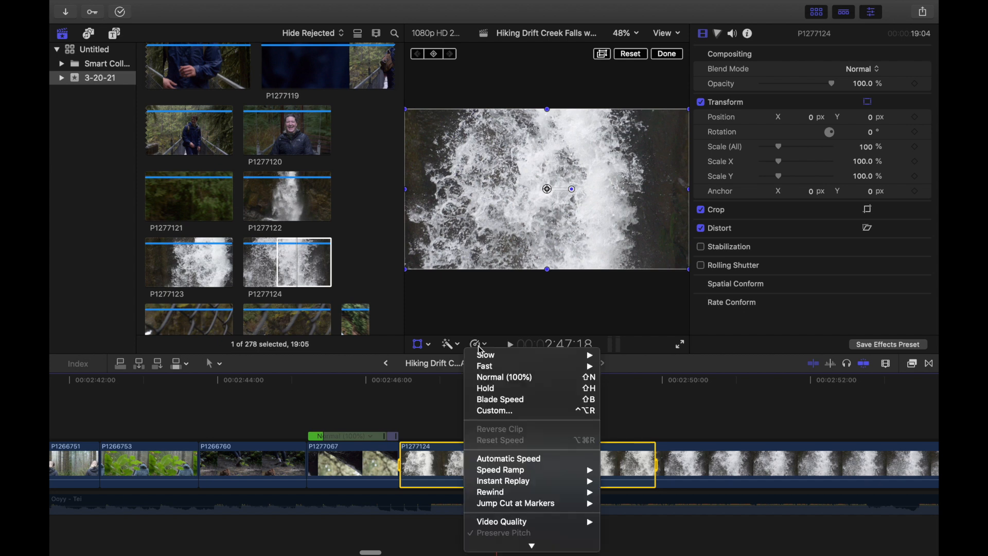
click(509, 411)
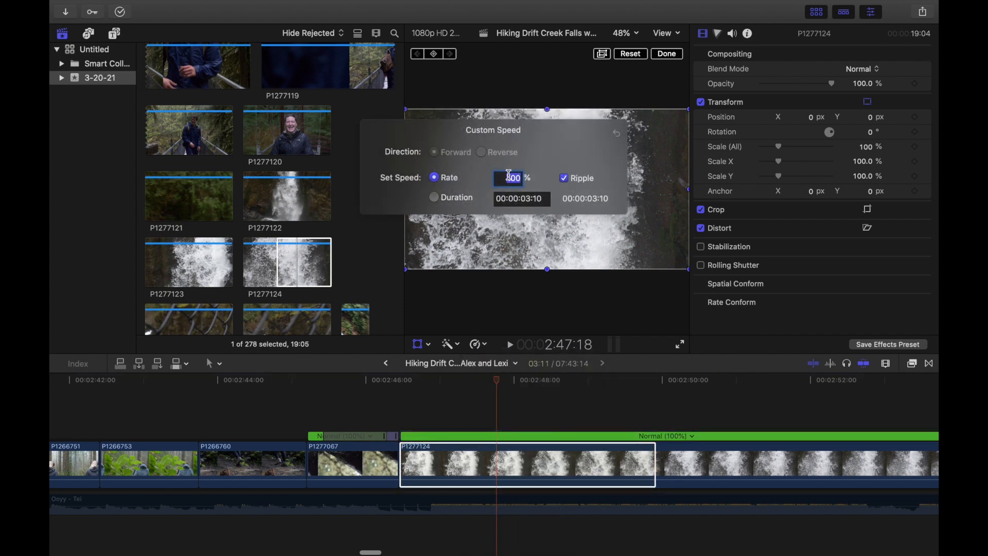
text(50)
key(Return)
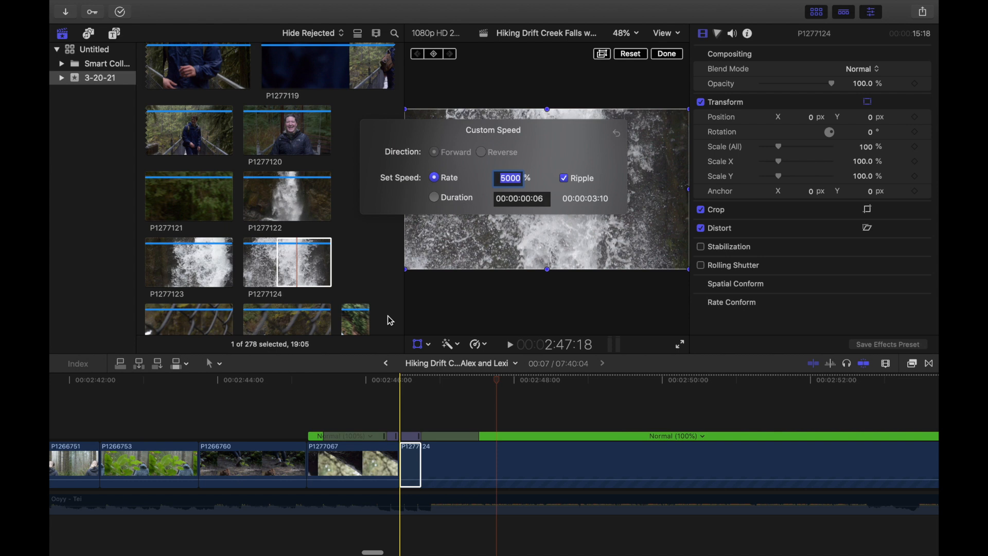
- Examine the sped-up opening of clip P1277124 between the cut at 2:46:11 and 2:46:18
key(super+equal)
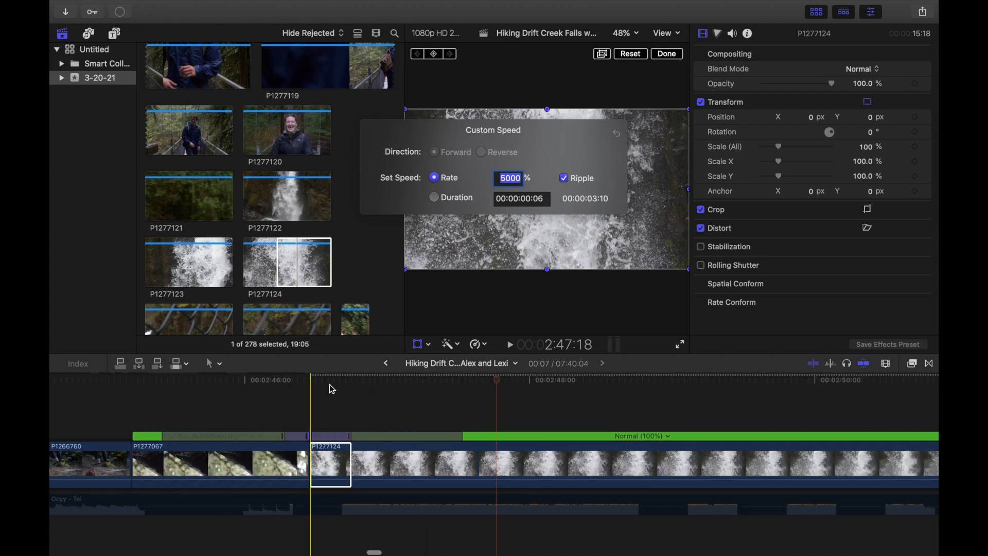
click(317, 381)
click(315, 382)
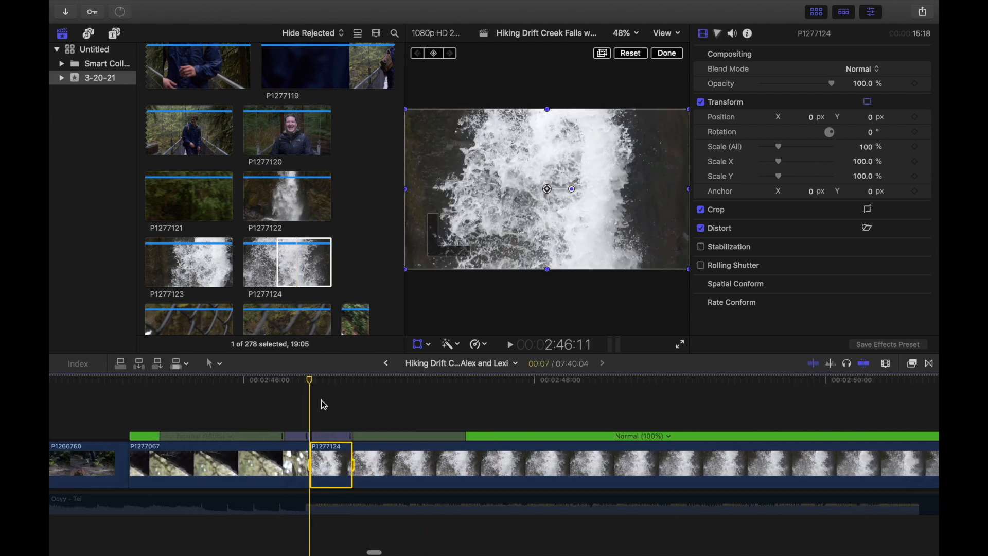
key(super+equal)
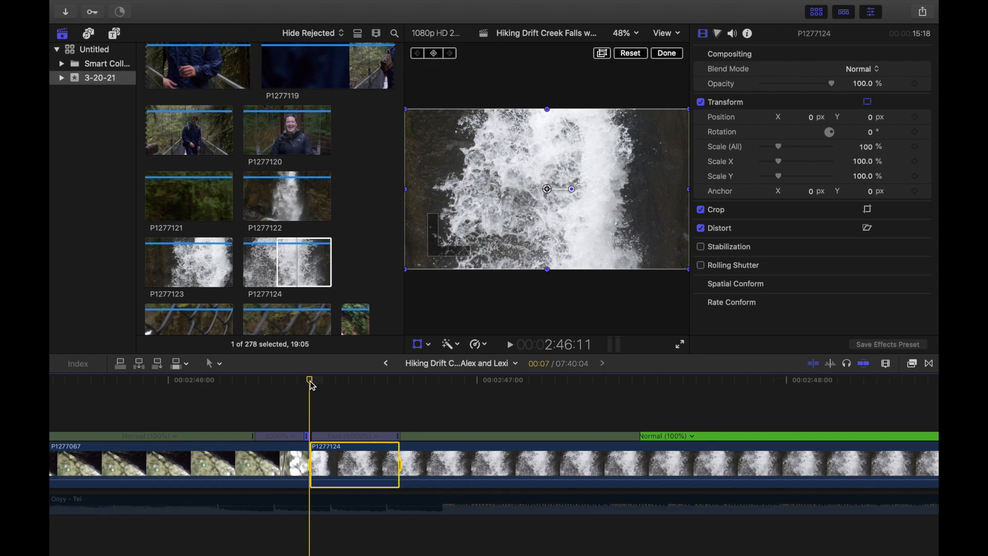
drag(310, 382, 402, 401)
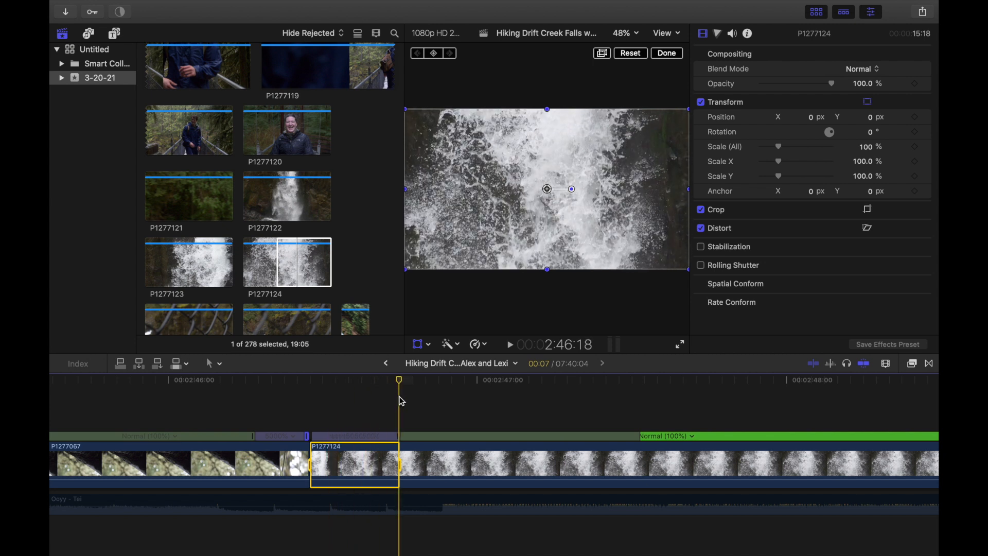
key(j)
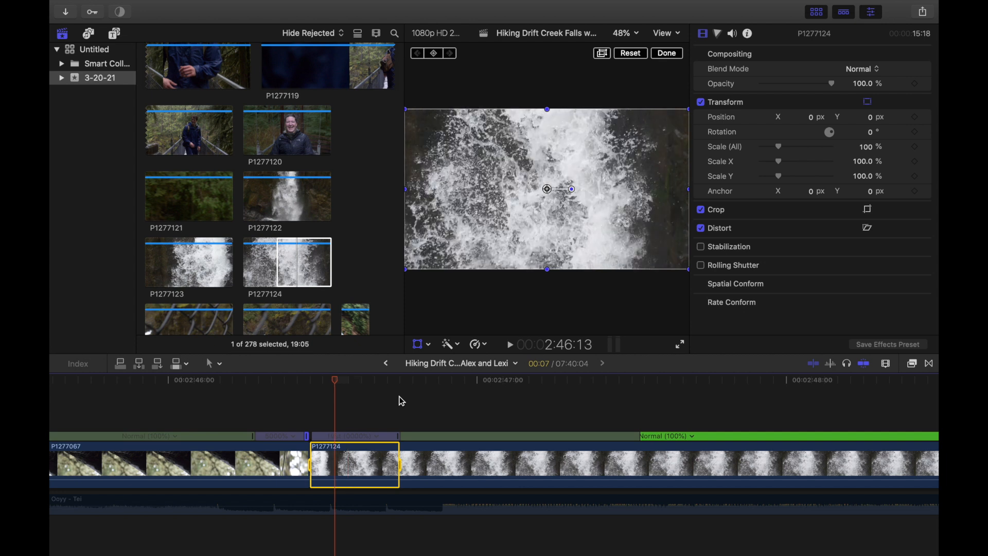
drag(333, 379, 404, 393)
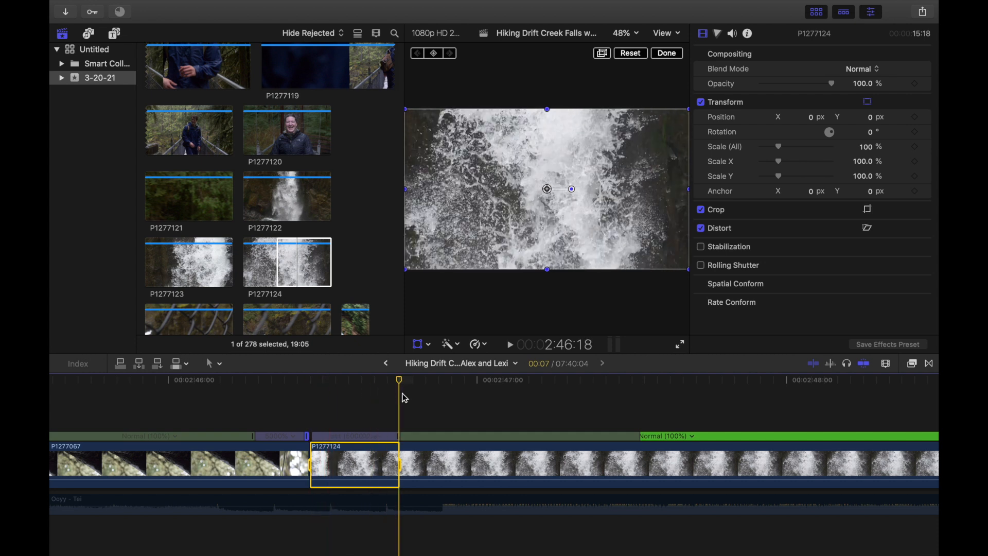
- Split clip P1277124 at 2:46:12 and delete the one-frame piece at its start
key(Left)
key(Left)
key(Left)
key(Left)
key(Left)
key(Left)
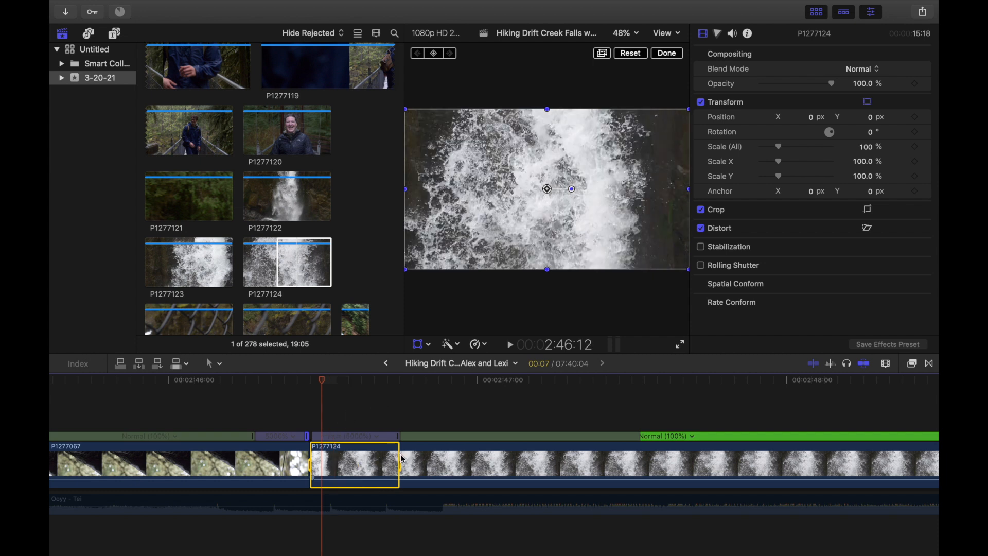
click(426, 467)
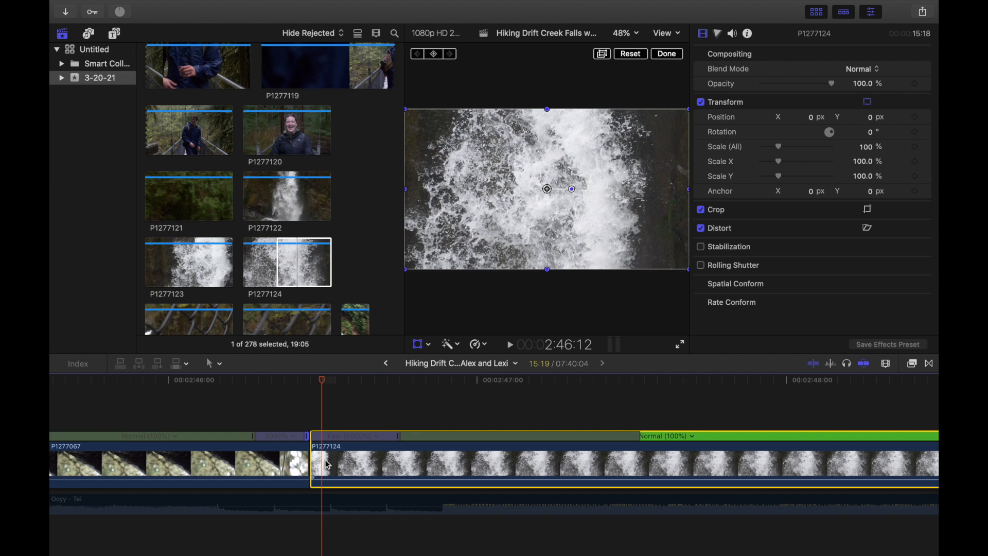
key(b)
click(326, 464)
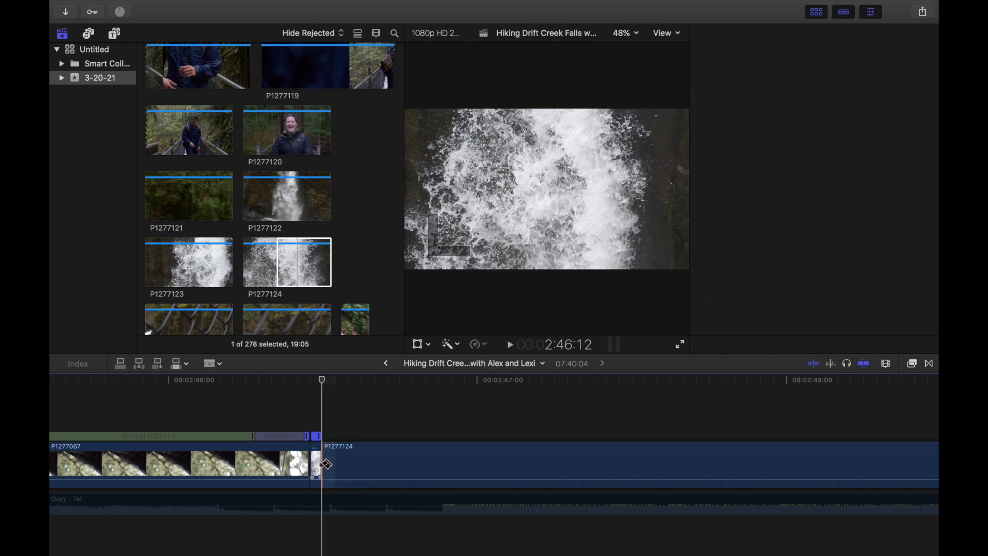
key(a)
click(318, 467)
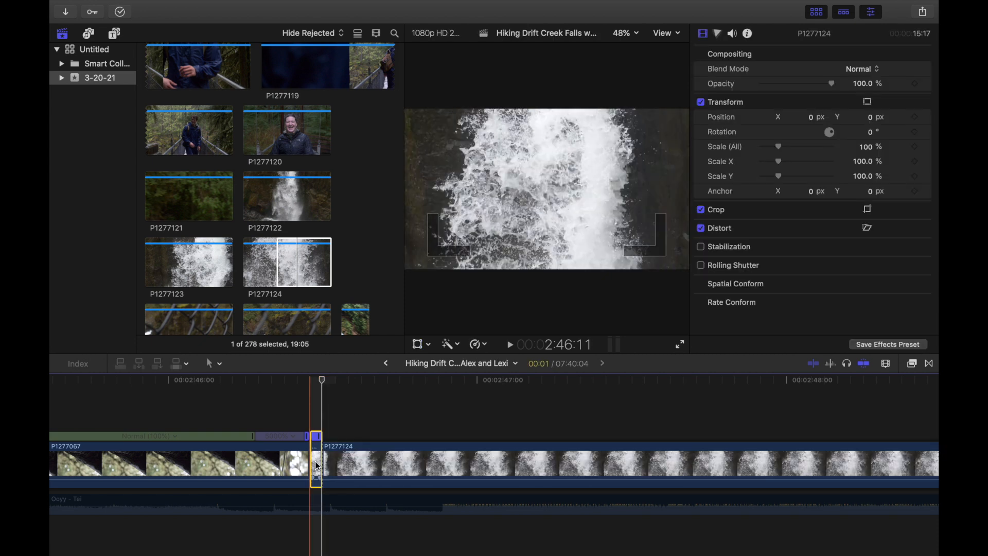
key(Delete)
- Play back the sped-up end of P1277067 through the tightened cut into P1277124, repeating from 2:46:05
drag(320, 379, 256, 396)
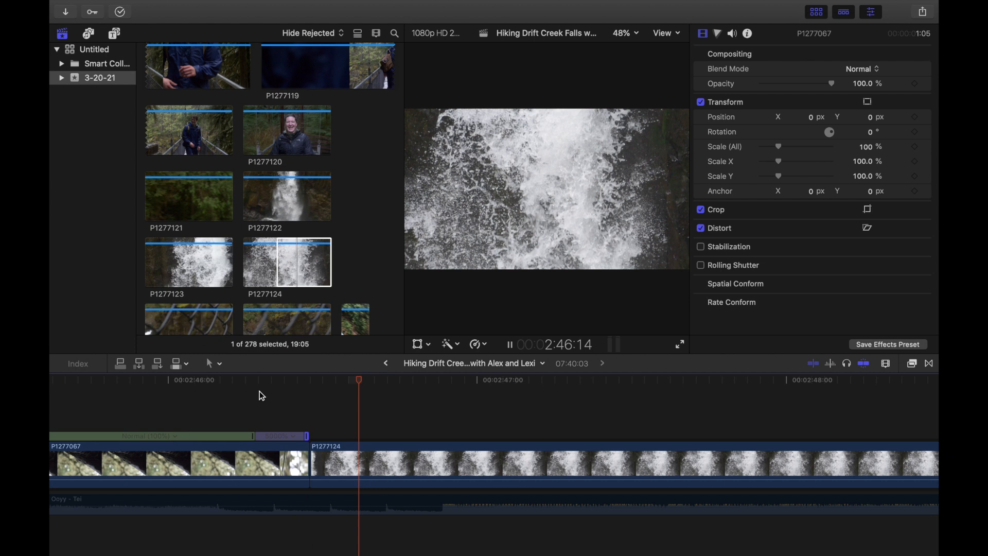
key(space)
drag(503, 382, 242, 379)
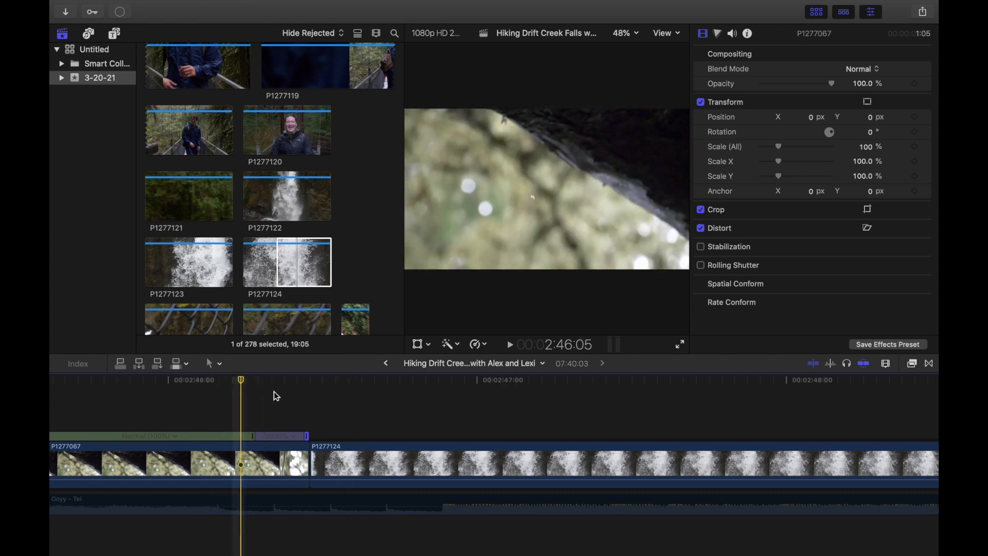
key(space)
key(space)
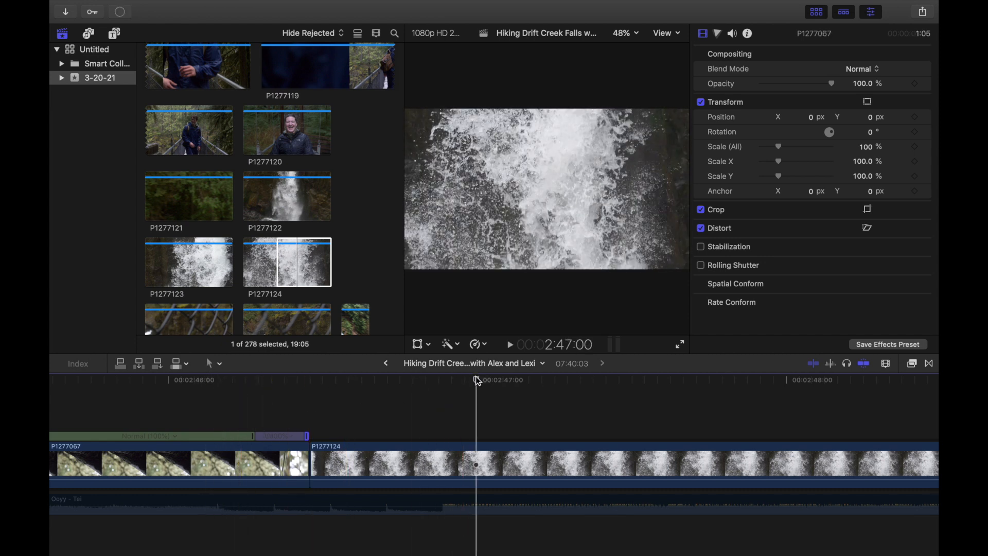
- Examine the frames around the cut from P1277067 to P1277124, from 2:46:08 to 2:46:11
drag(478, 380, 284, 391)
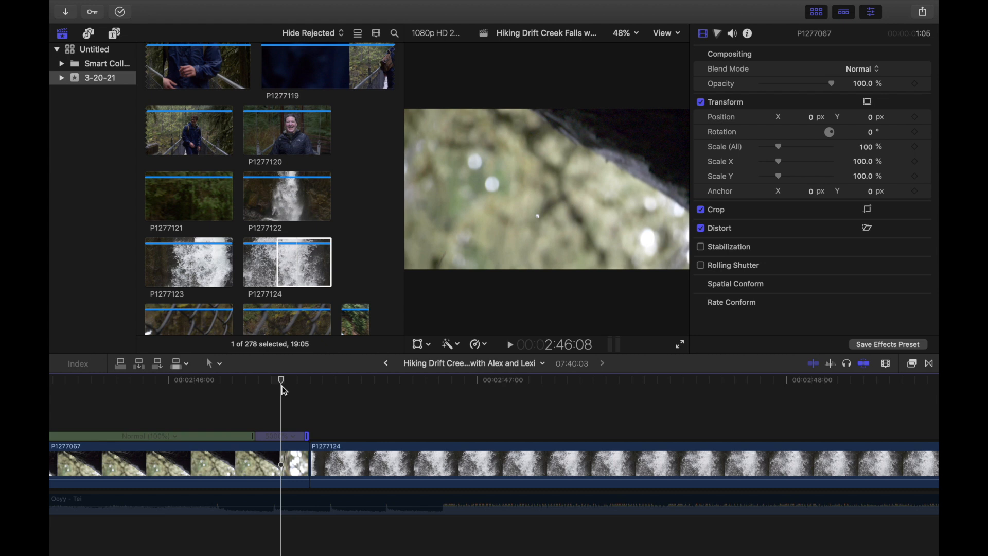
drag(285, 387, 316, 386)
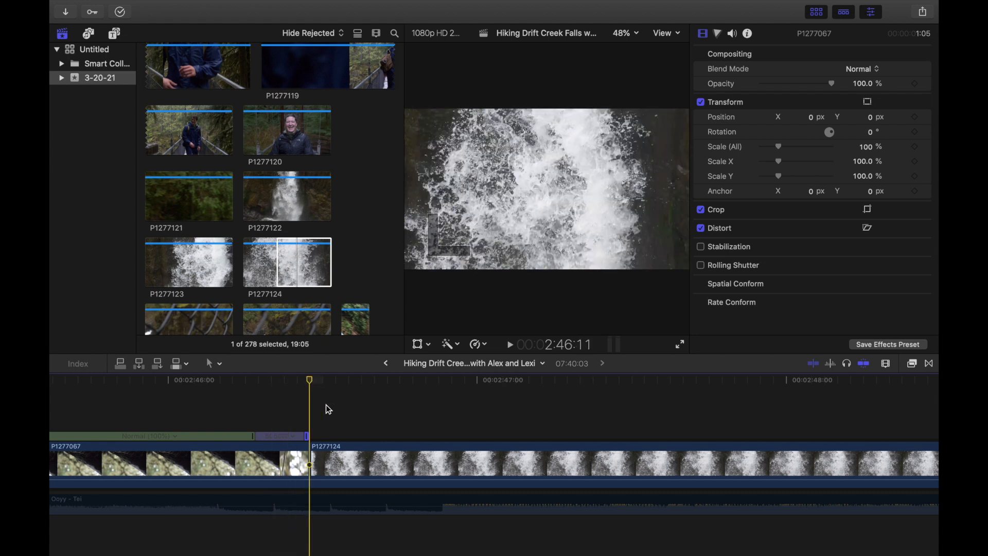
key(super+equal)
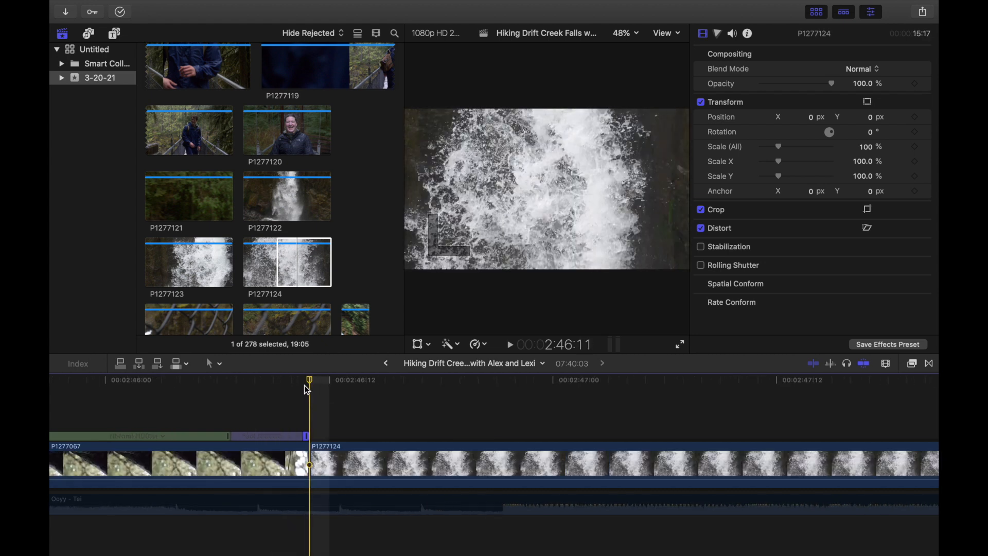
mouse_move(307, 378)
mouse_down()
mouse_move(298, 379)
mouse_move(313, 384)
mouse_up()
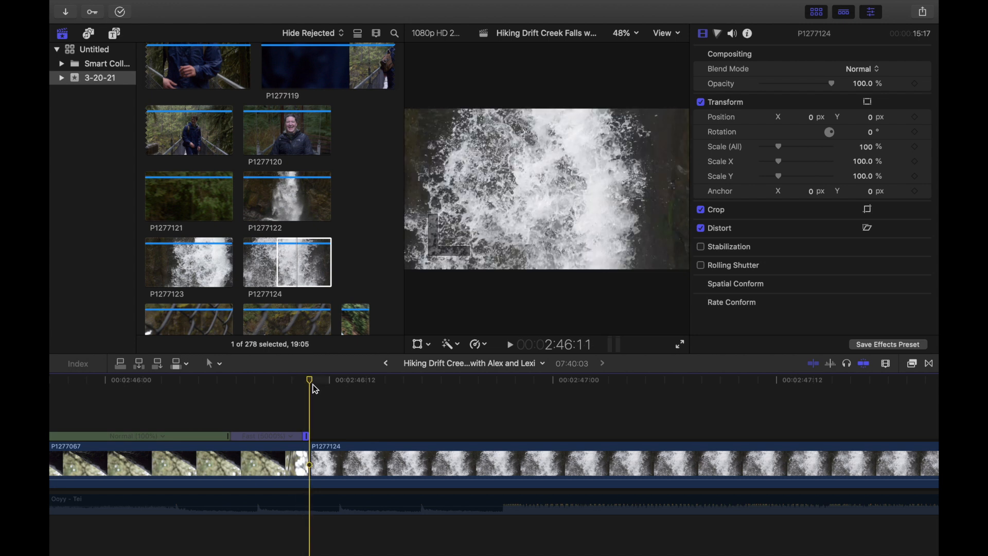
key(super+minus)
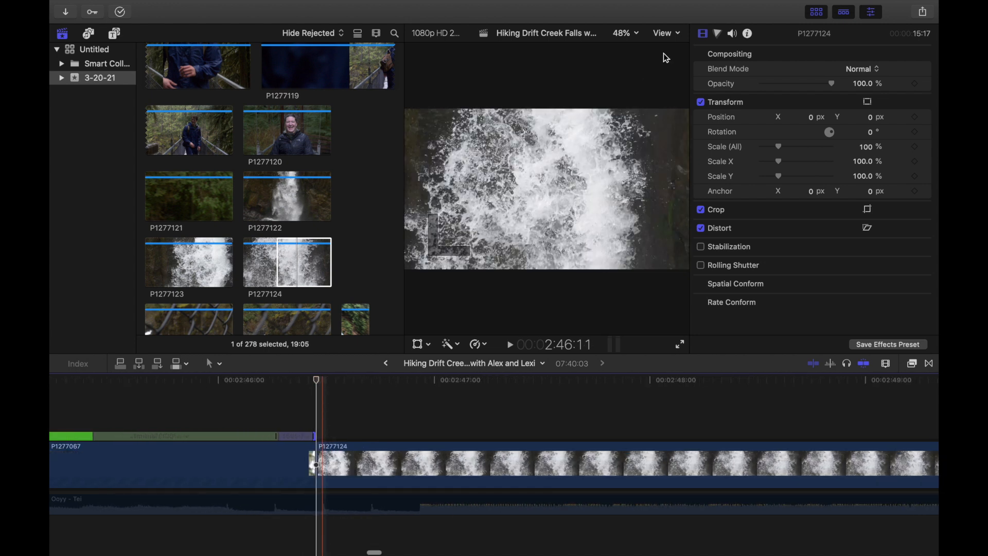
- Show the color correction settings for clip P1277067 and compare the frames from 2:46:10 to 2:46:12 across its cut
click(719, 34)
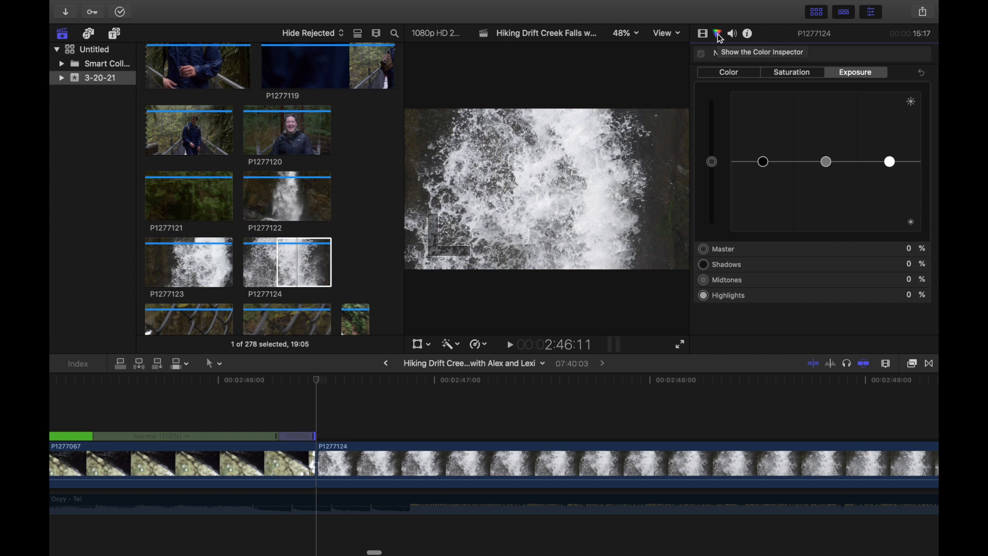
click(283, 465)
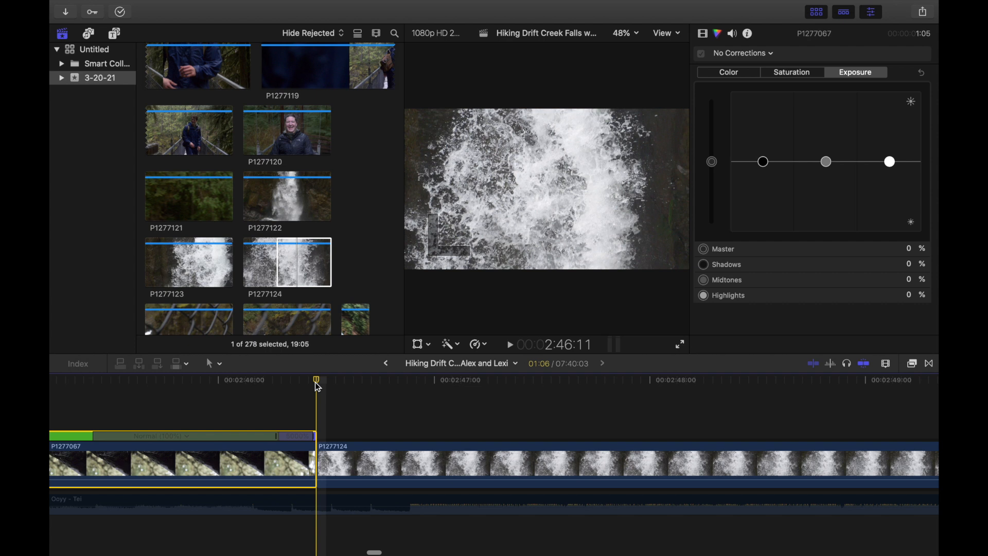
mouse_move(317, 386)
mouse_down()
mouse_move(269, 389)
mouse_move(319, 402)
mouse_move(311, 401)
mouse_up()
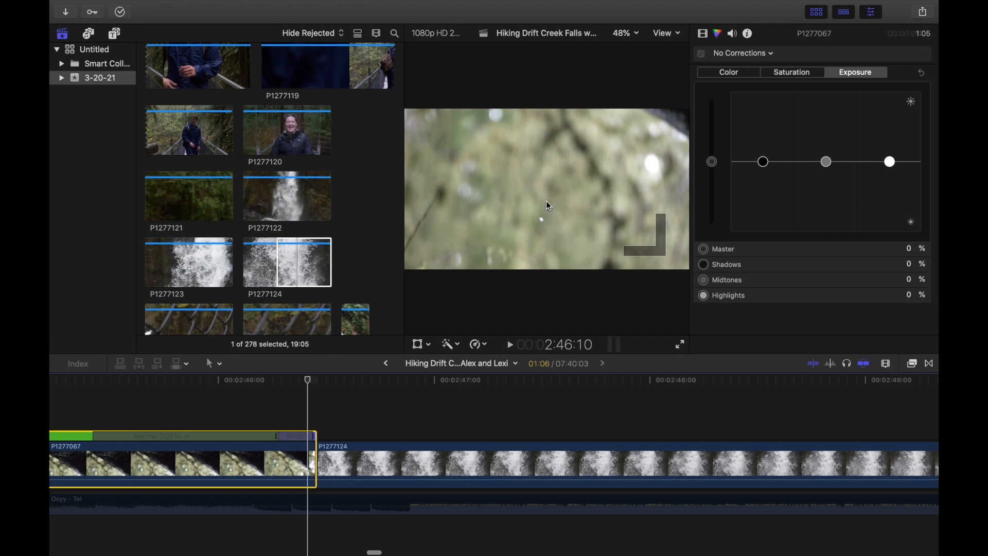
drag(311, 384, 319, 386)
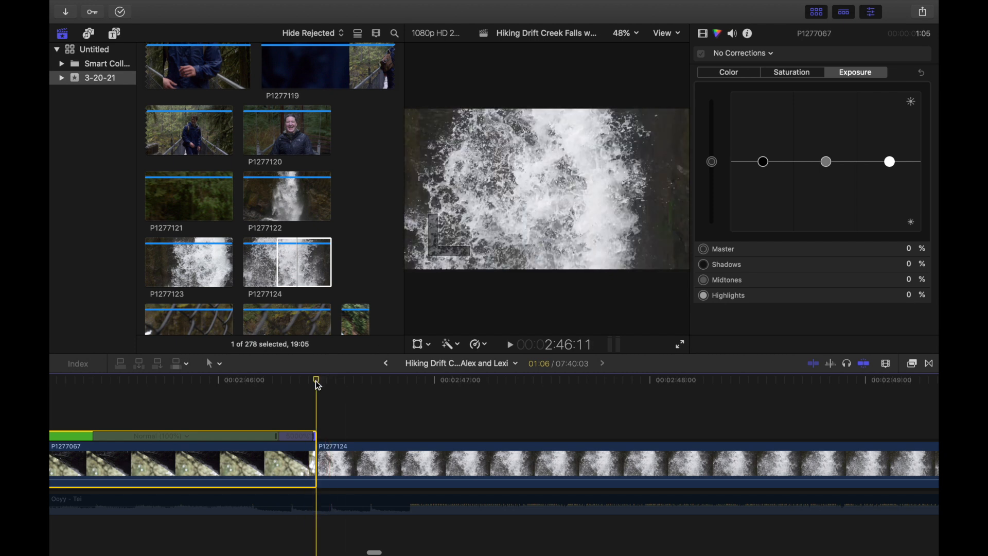
key(Right)
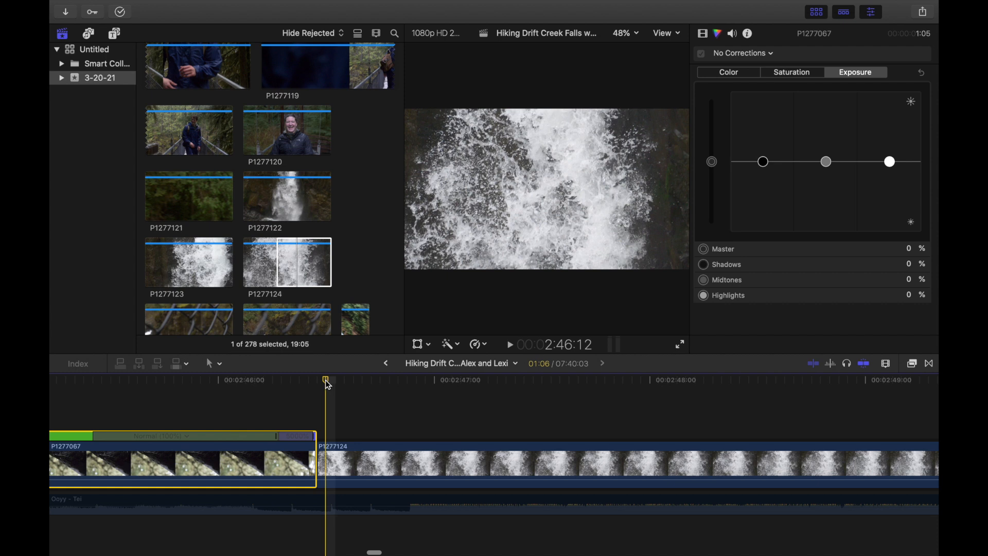
drag(325, 380, 317, 381)
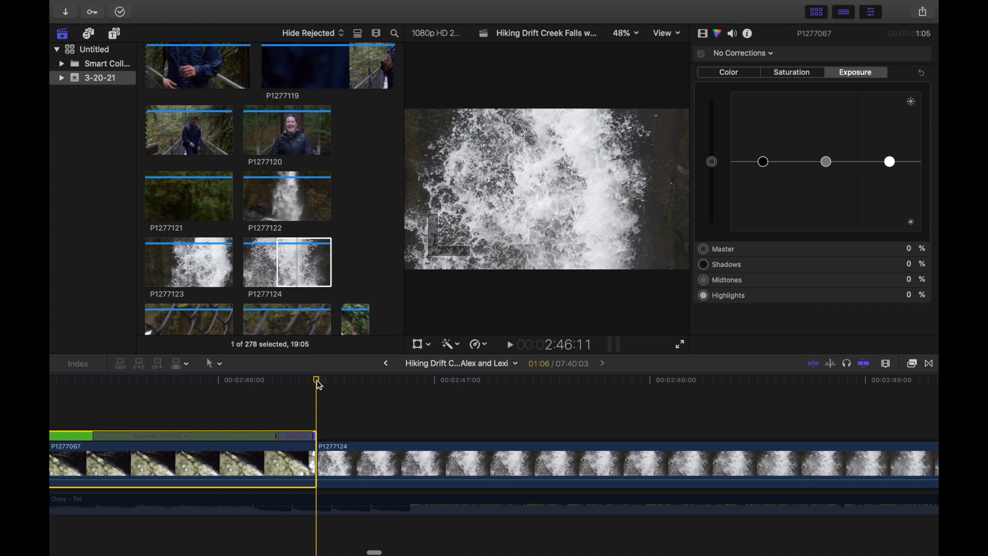
- Scrub back to 2:46:07 in clip P1277067 and show the installed transitions
drag(317, 382, 290, 382)
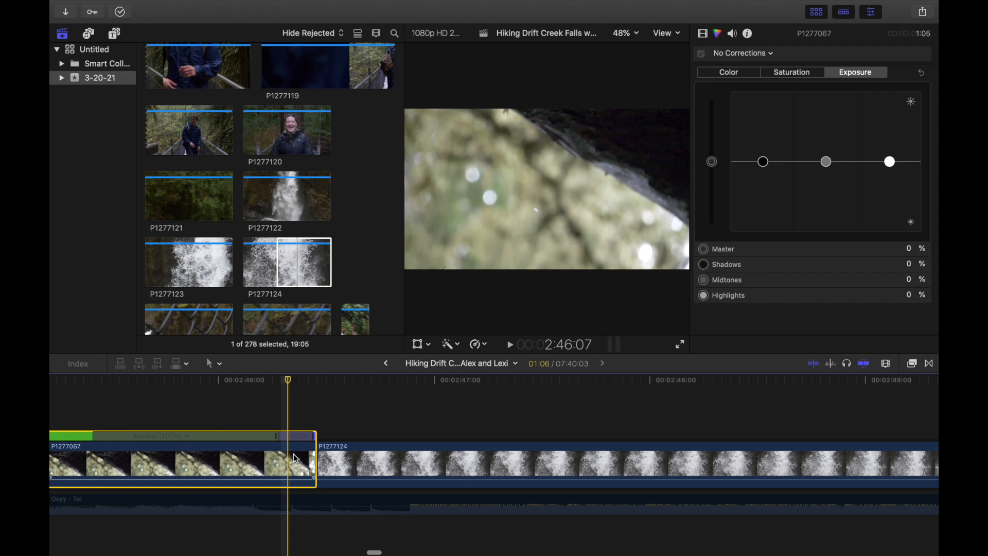
key(super+equal)
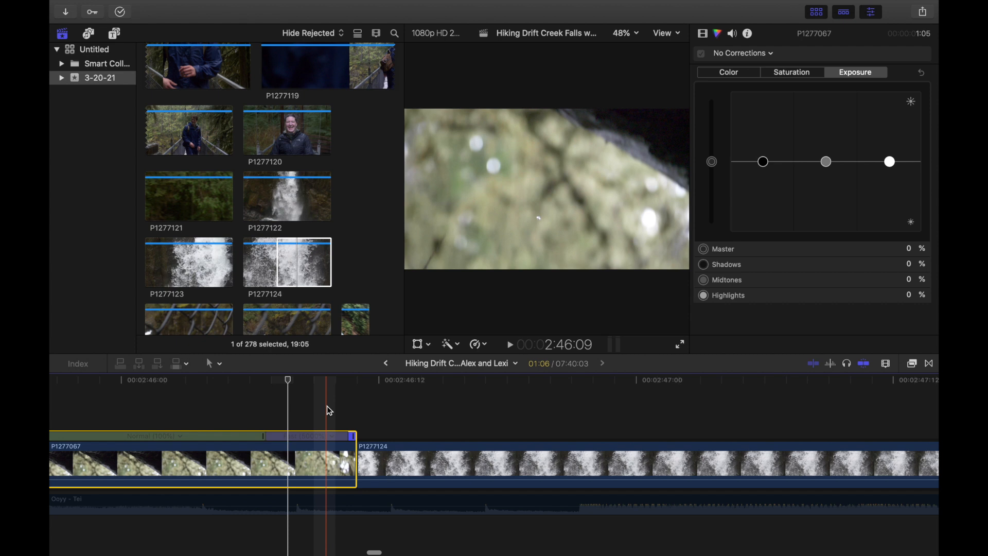
click(929, 364)
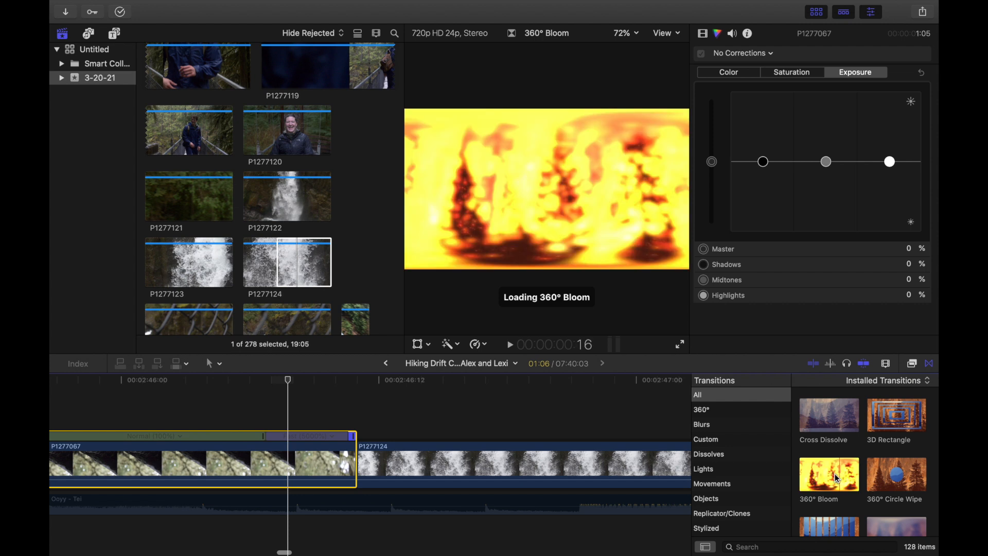
- Hide the installed transitions and add a Color Board correction to clip P1277067 at 2:46:06
click(930, 363)
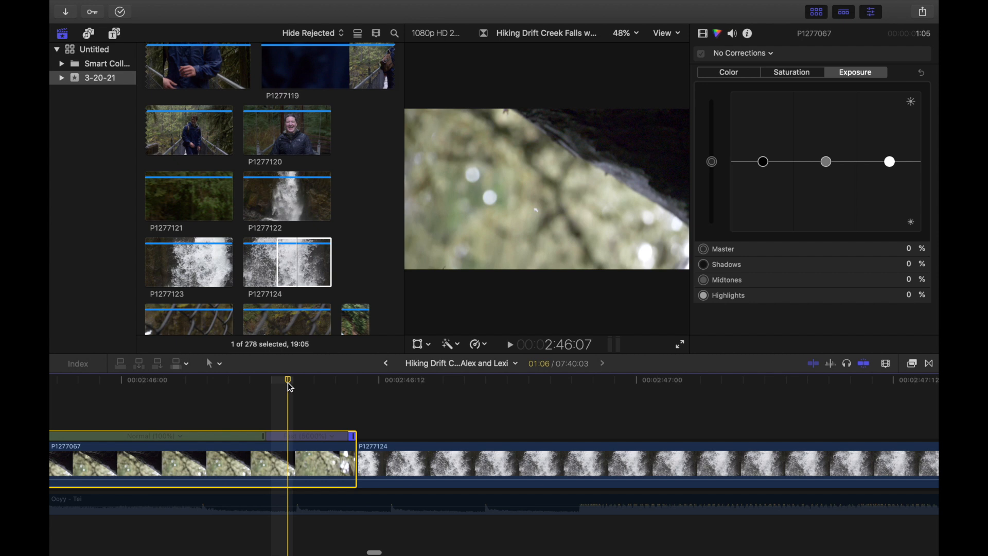
drag(288, 382, 265, 381)
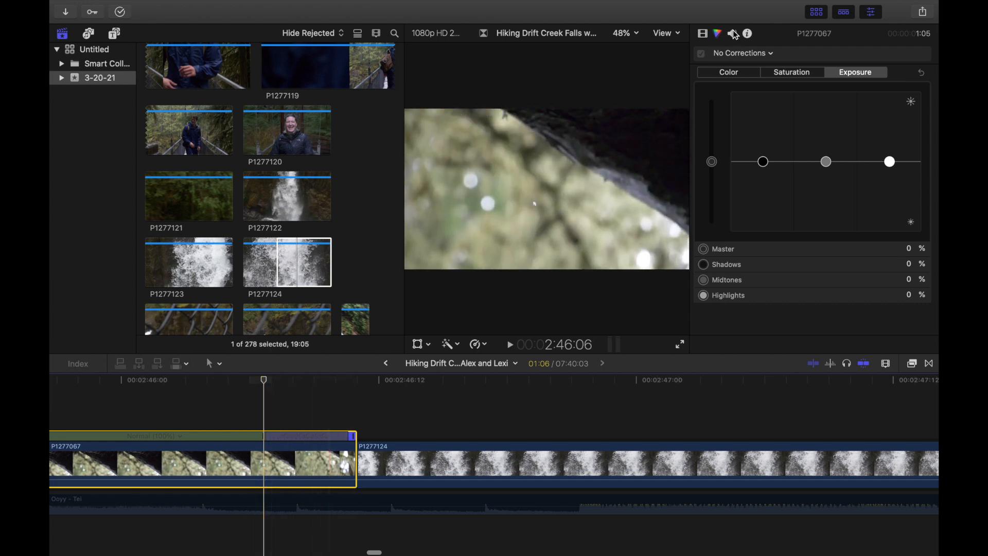
click(728, 52)
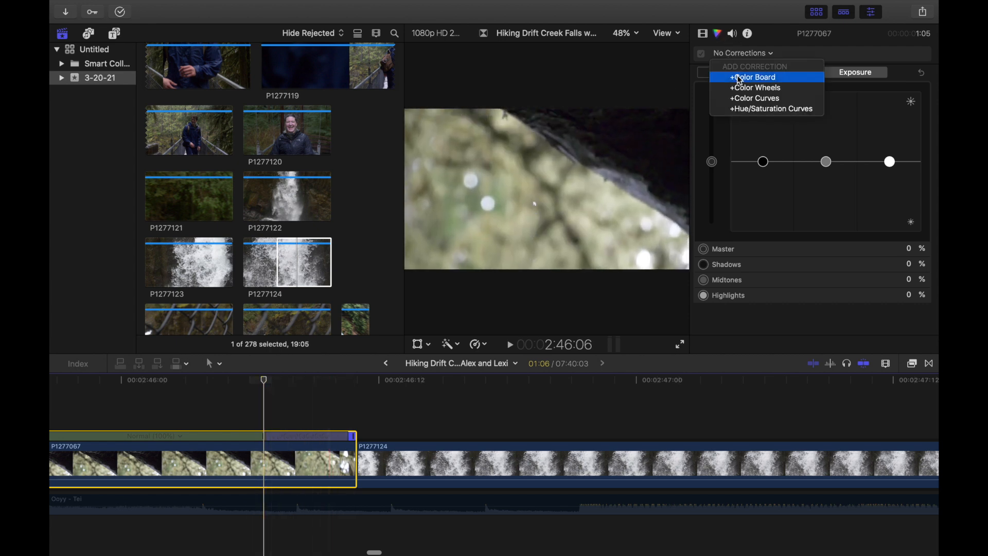
click(736, 76)
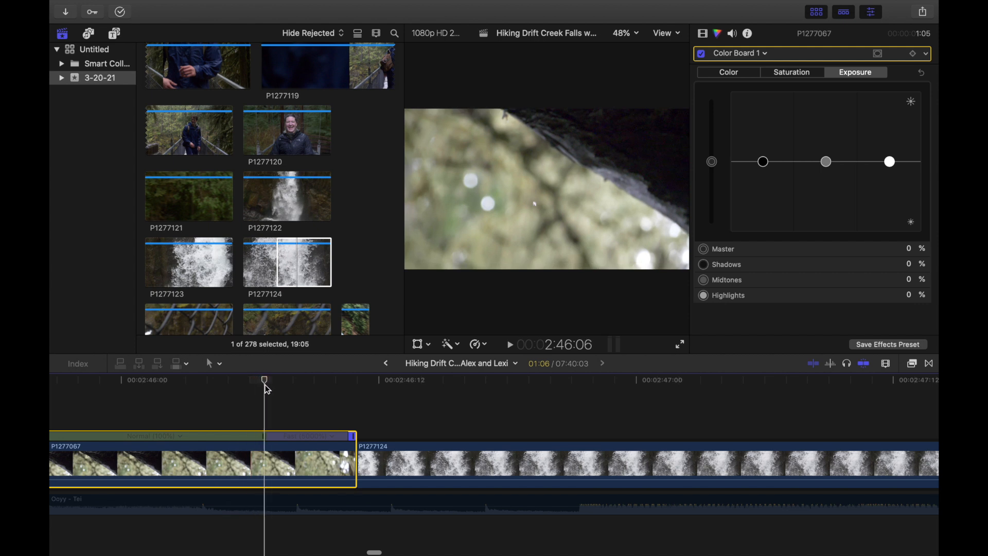
- Add a Color Board keyframe with neutral exposure at 2:46:06 in clip P1277067
drag(266, 389, 355, 396)
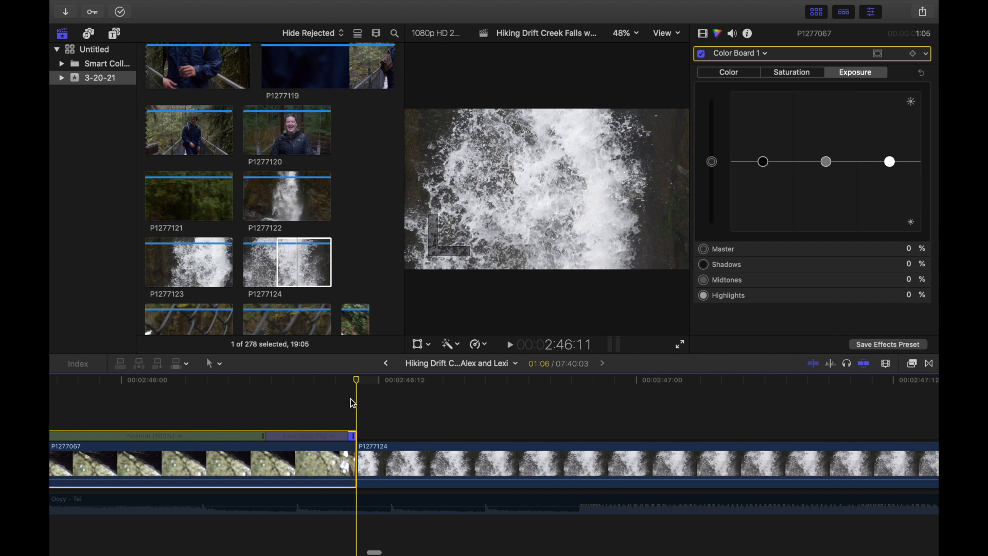
key(Left)
key(Left)
key(Left)
key(Left)
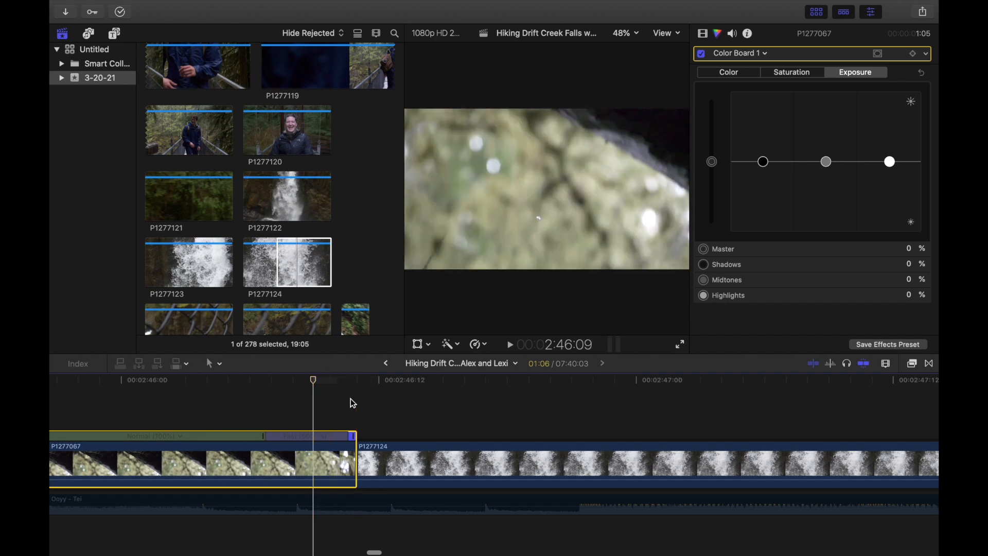
drag(270, 384, 267, 390)
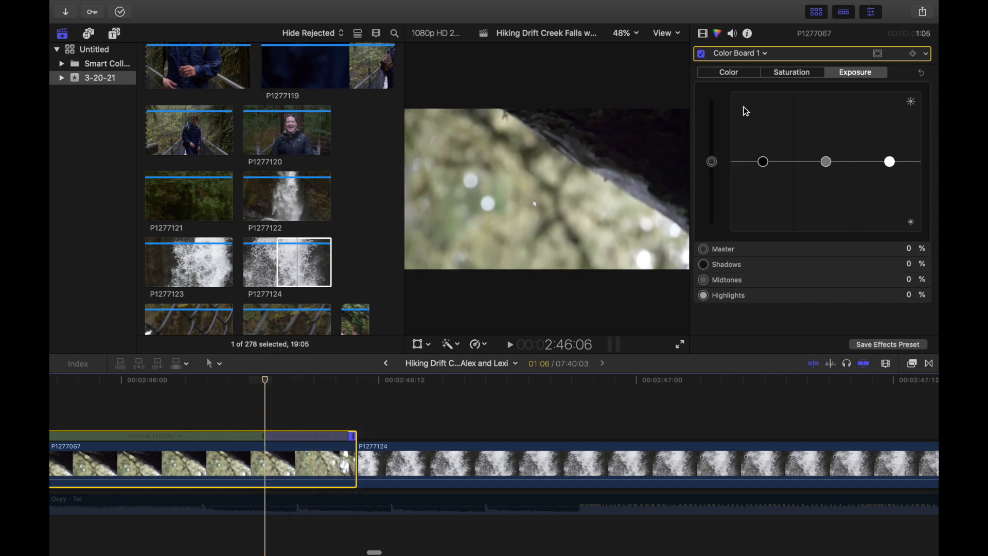
click(913, 55)
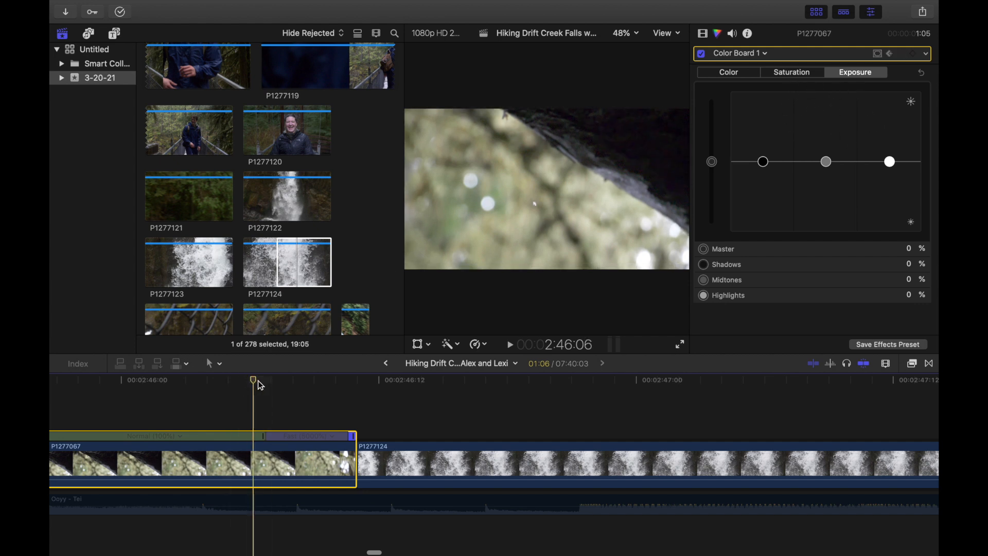
- At 2:46:10, the last frame of P1277067, raise the exposure to 50% highlights, 31% shadows and 40% midtones
drag(258, 381, 355, 390)
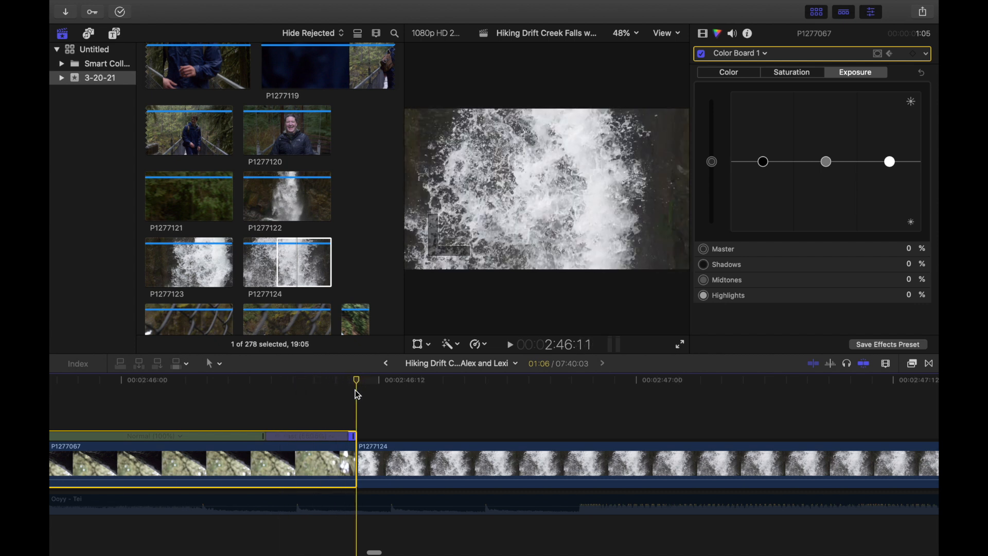
key(Left)
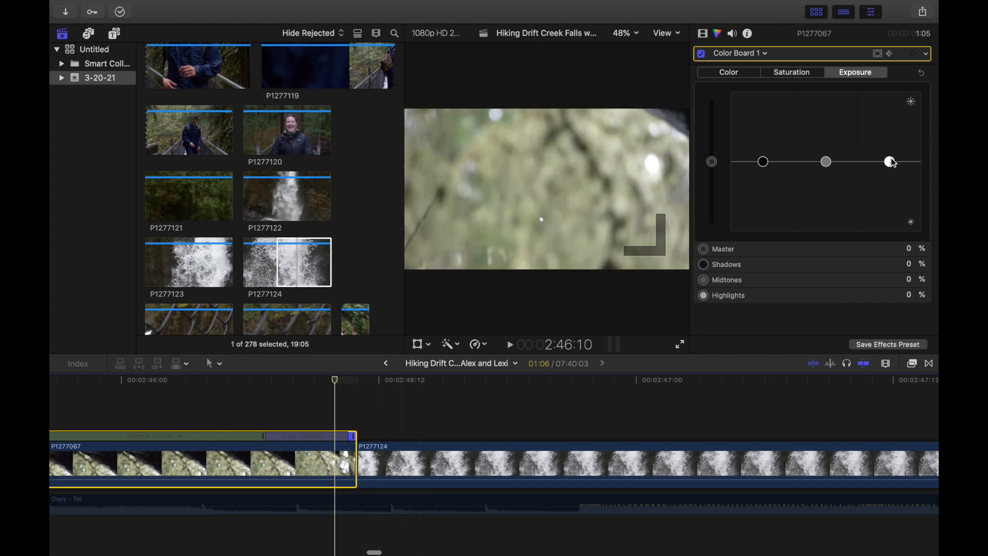
drag(891, 162, 890, 126)
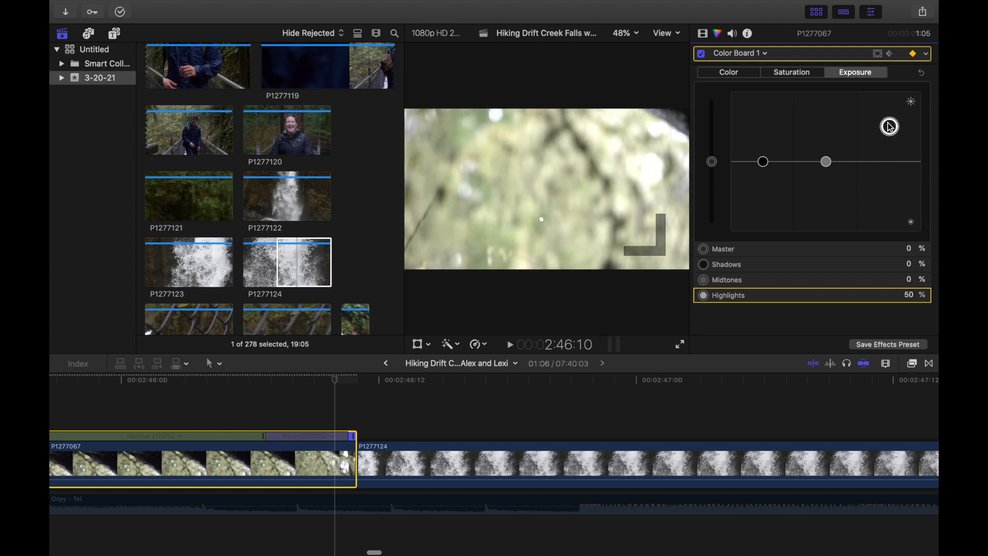
click(764, 162)
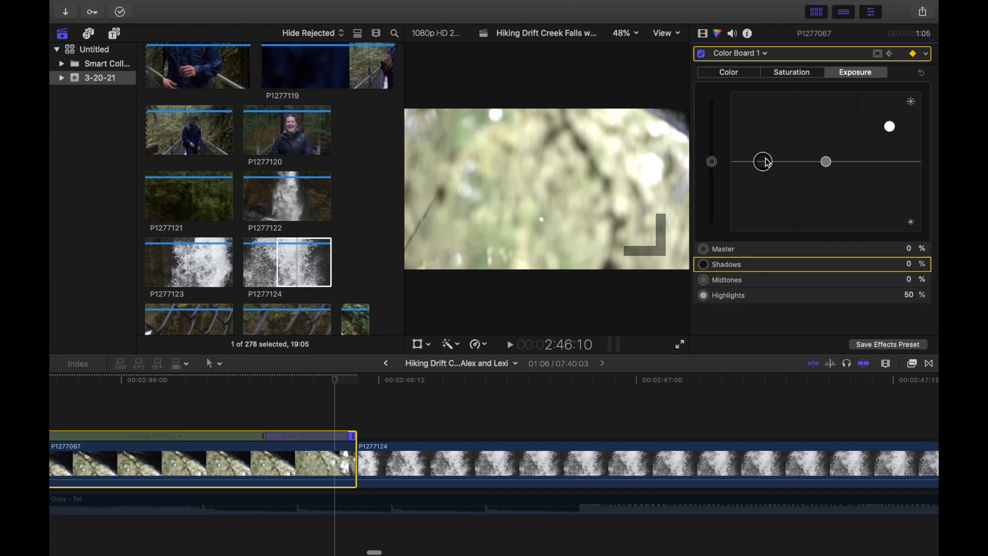
drag(768, 163, 771, 140)
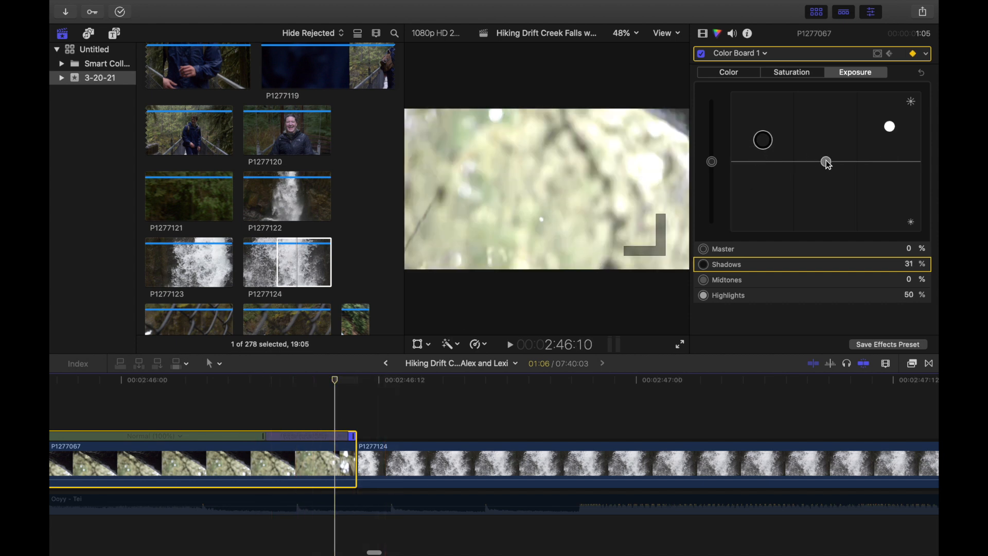
drag(828, 164, 832, 135)
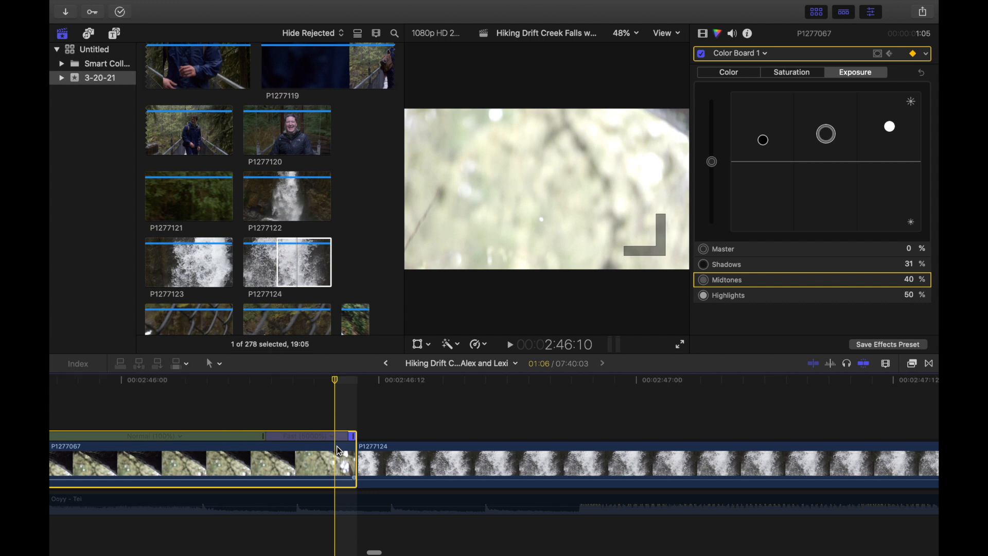
- Check the luma levels in the video scopes and scrub through the brightened end of P1277067 to the cut
key(super+7)
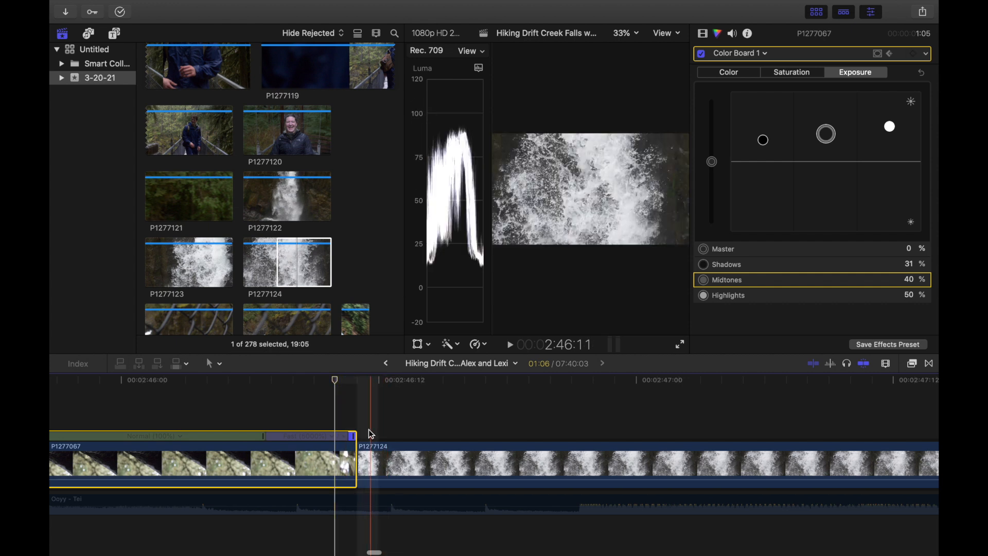
key(super+7)
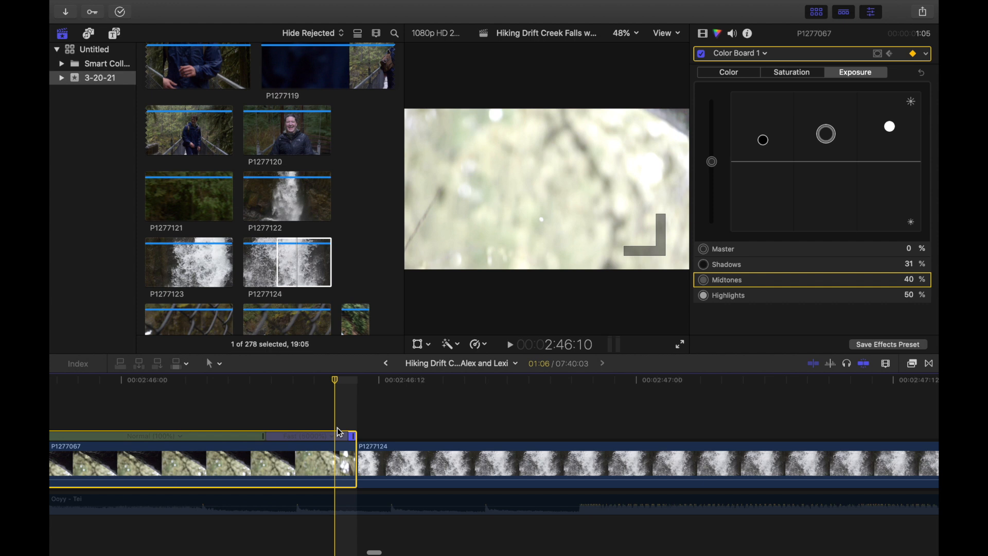
click(356, 403)
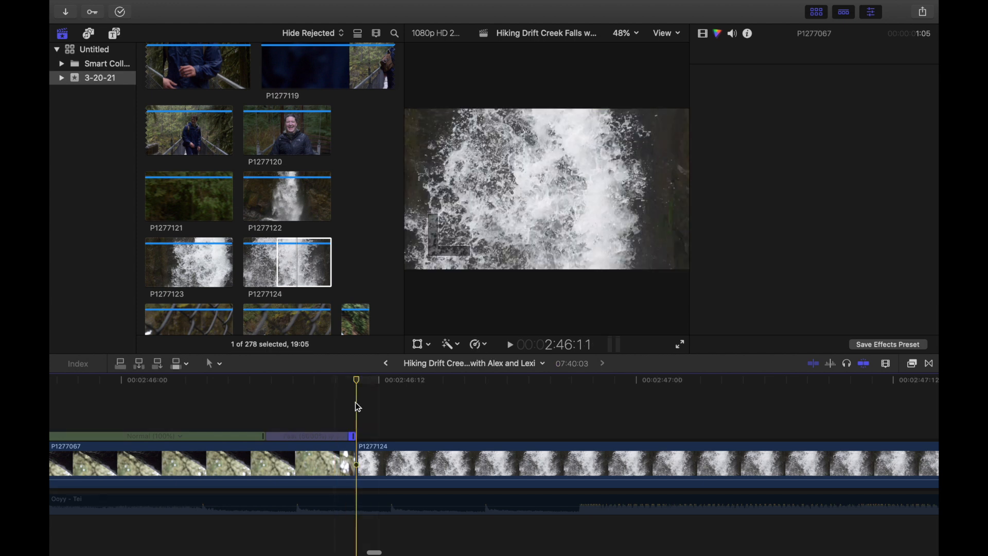
drag(356, 382, 285, 394)
click(314, 460)
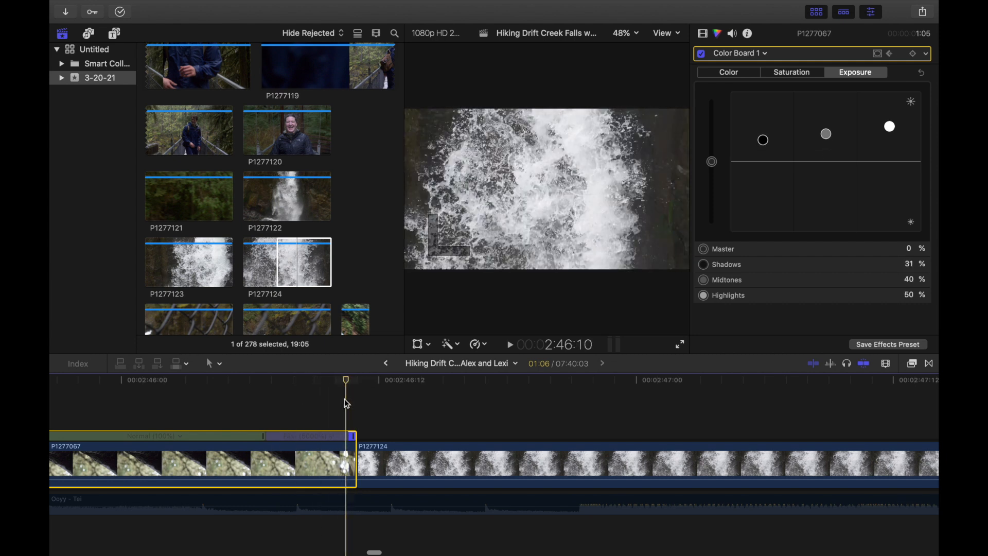
drag(335, 397, 353, 394)
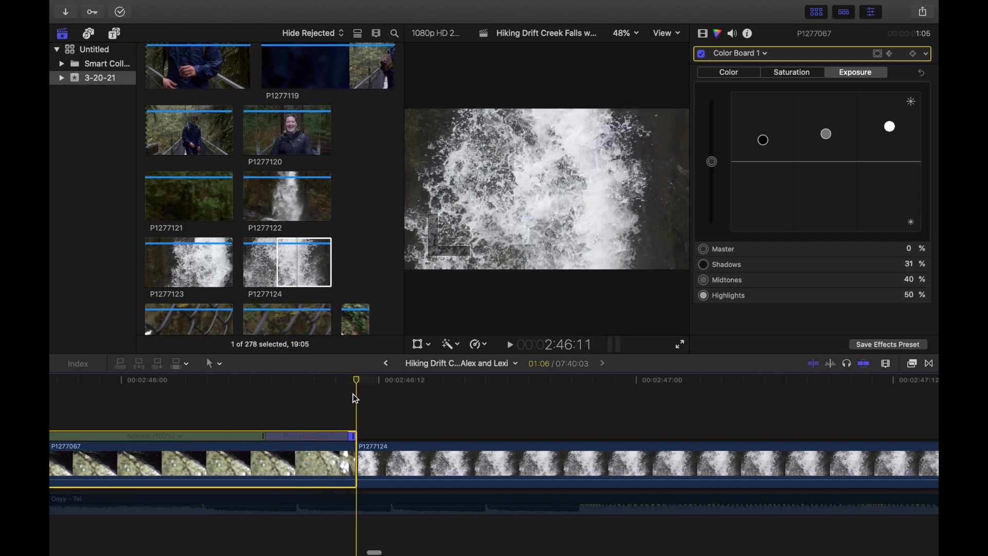
- Add a Color Board correction to clip P1277124 and set a neutral exposure keyframe at 2:46:16
click(408, 468)
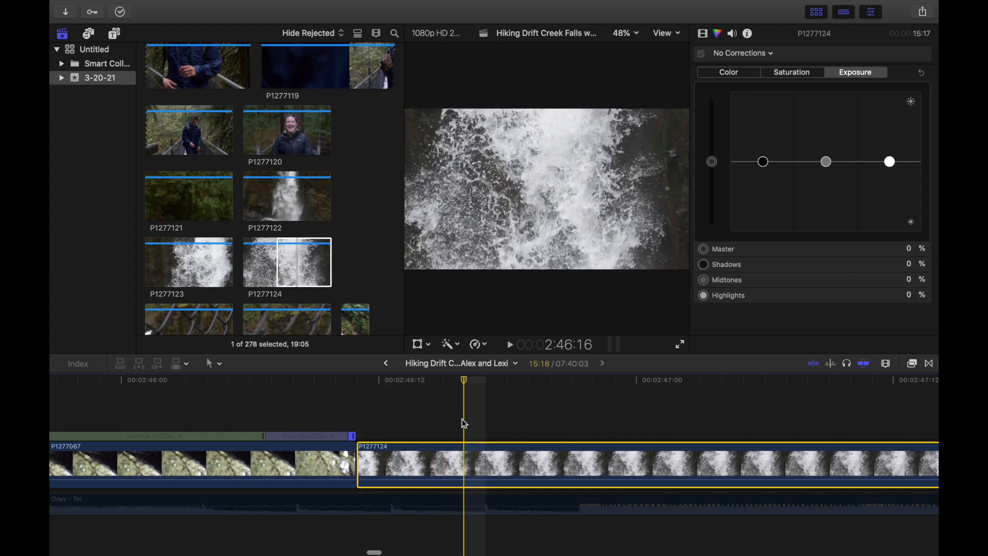
click(738, 53)
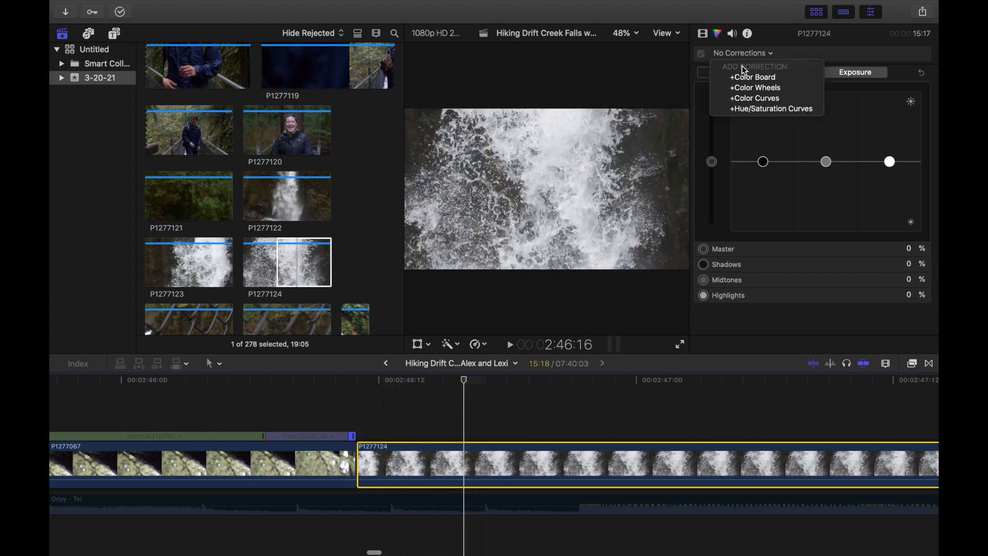
click(747, 78)
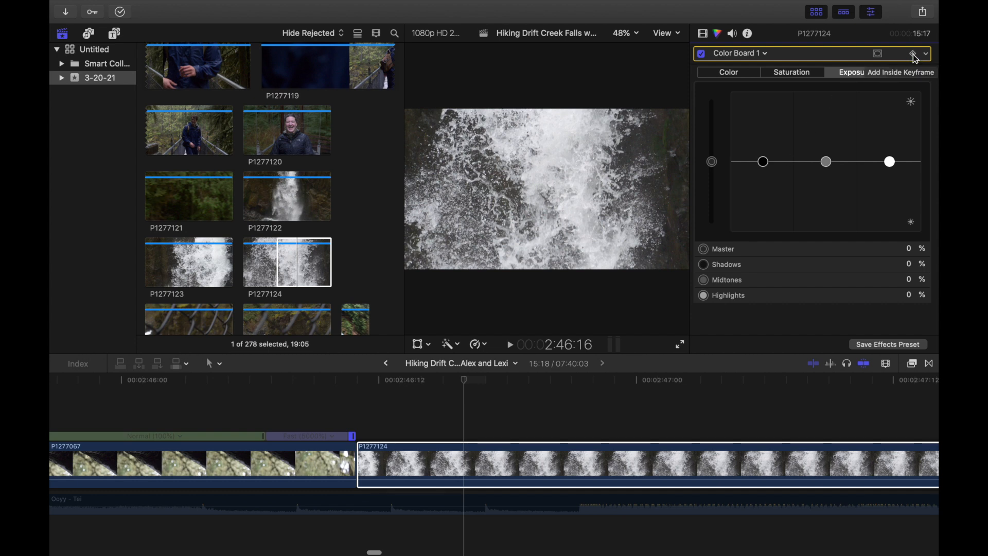
click(467, 448)
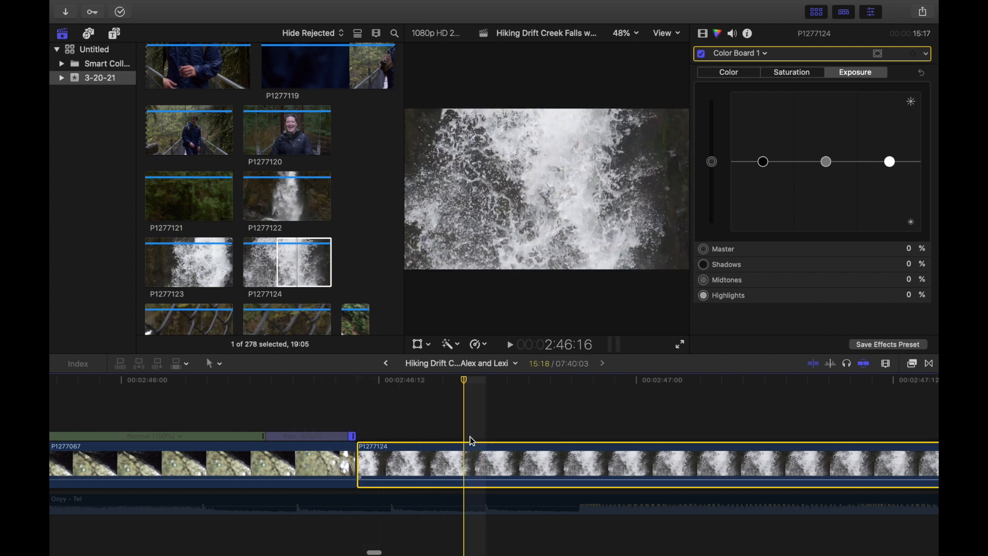
click(912, 55)
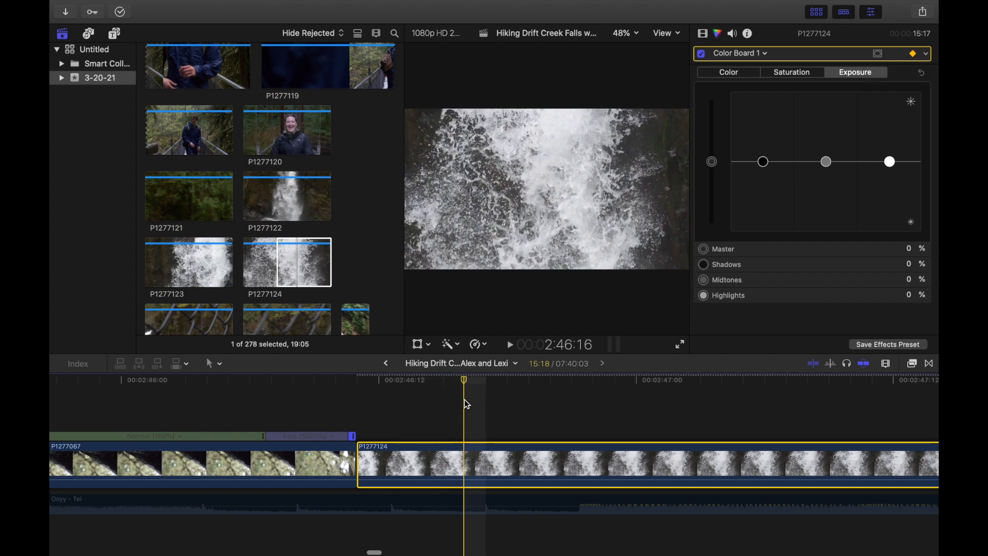
- At 2:46:11, the first frame of P1277124, raise the exposure to 40% highlights, 29% midtones and 20% shadows
key(Left)
key(Left)
key(Left)
key(Left)
key(Left)
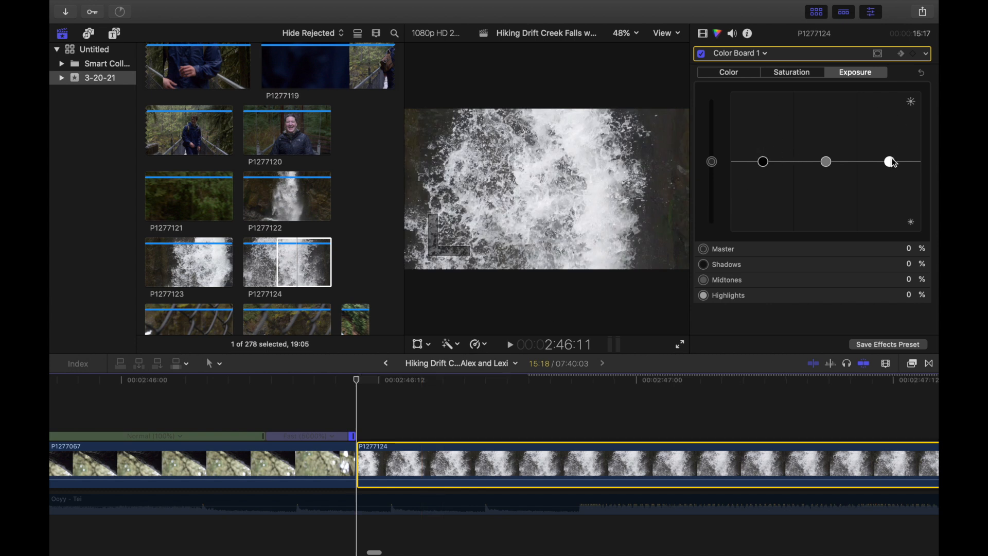
drag(895, 163, 895, 134)
drag(826, 162, 827, 145)
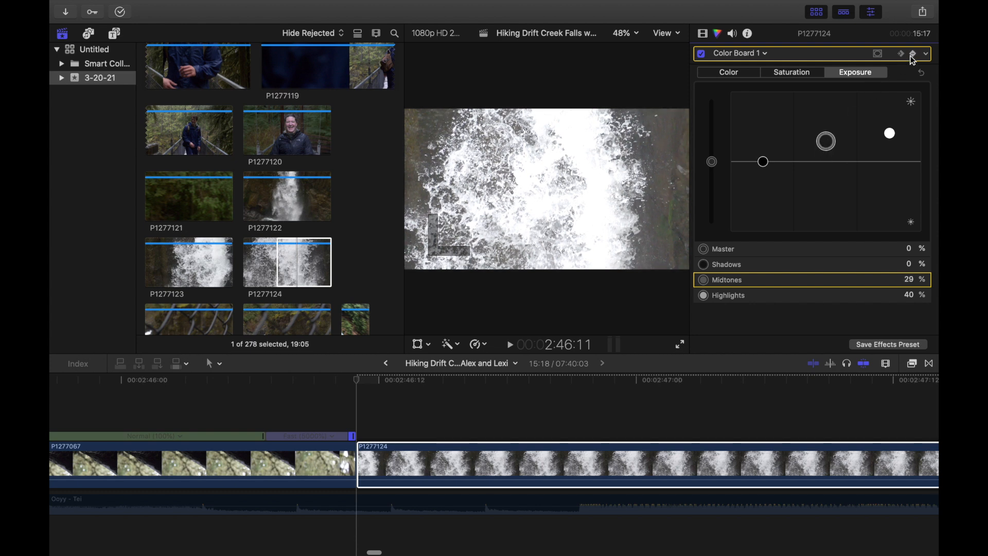
drag(766, 165, 767, 149)
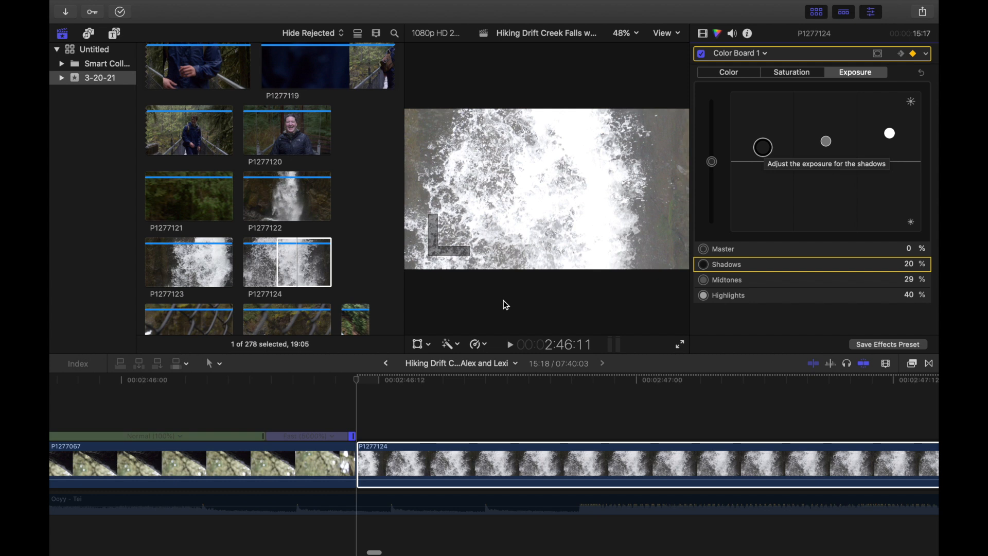
- Compare the brightened frames on both sides of the cut from P1277067 to P1277124, between 2:46:10 and 2:46:11
click(369, 449)
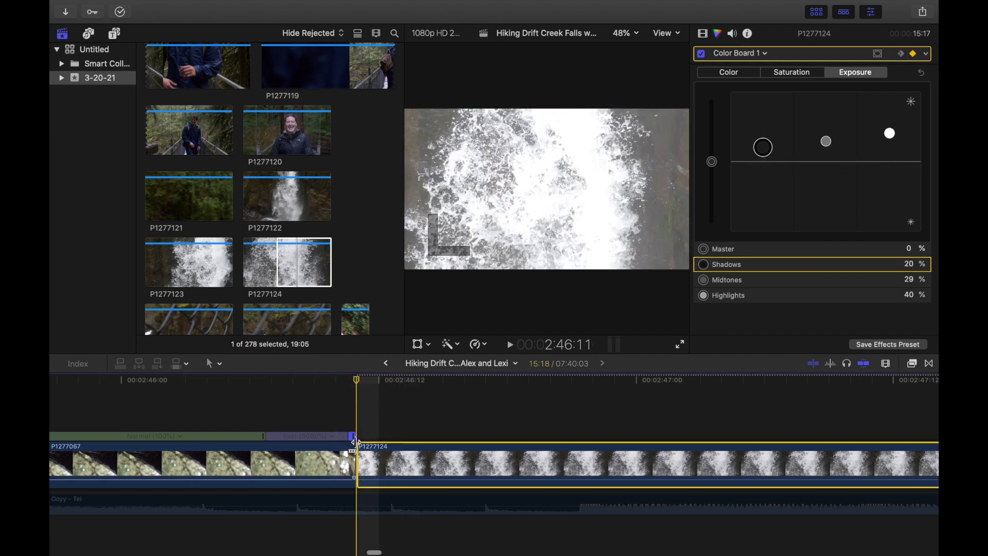
key(Left)
key(Right)
key(Left)
key(Right)
key(Left)
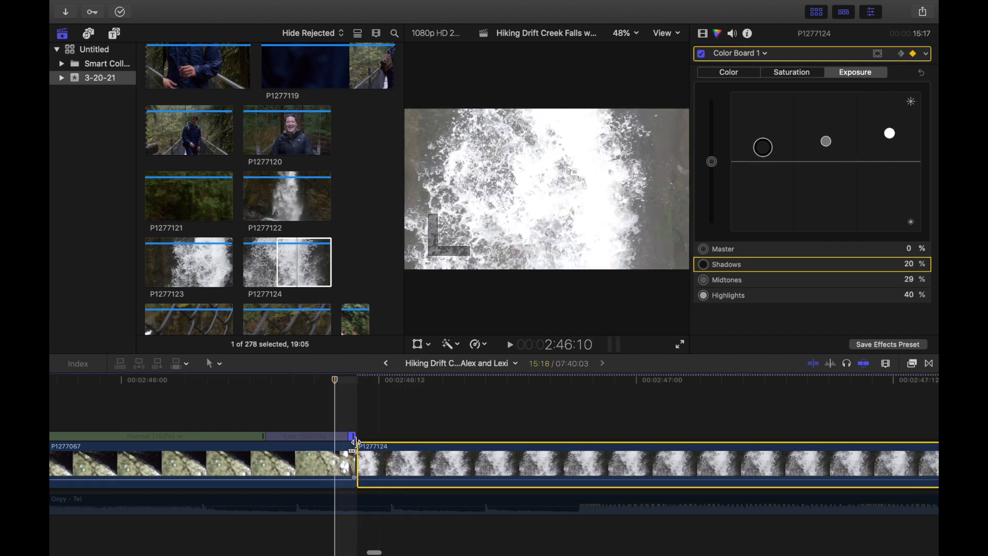
key(Right)
key(Left)
key(Right)
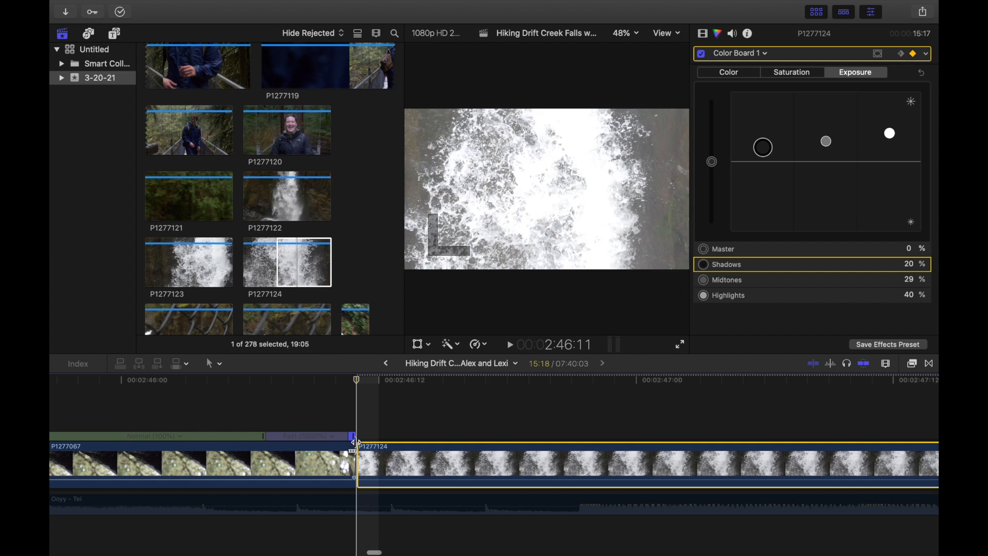
key(Right)
key(Left)
key(Left)
key(Left)
key(Right)
key(Right)
- Play back the exposure flash across the cut from P1277067 to P1277124, starting around 2:45:22 and repeating it
key(super+minus)
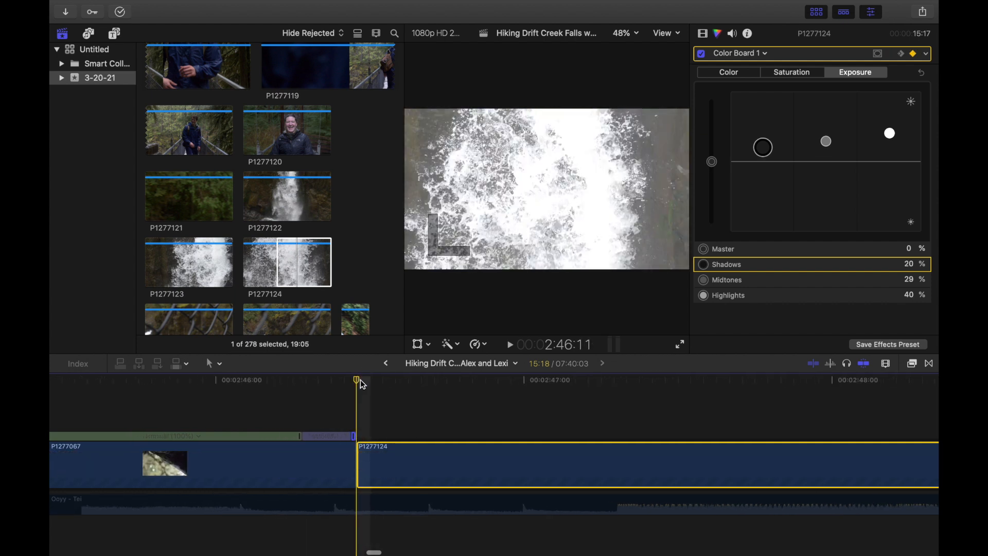
drag(357, 380, 215, 380)
key(super+minus)
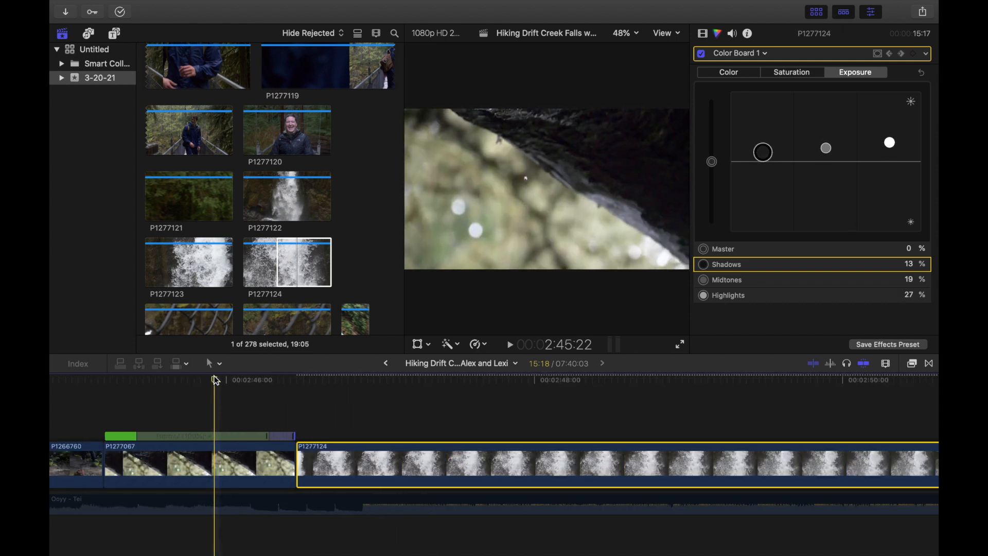
key(space)
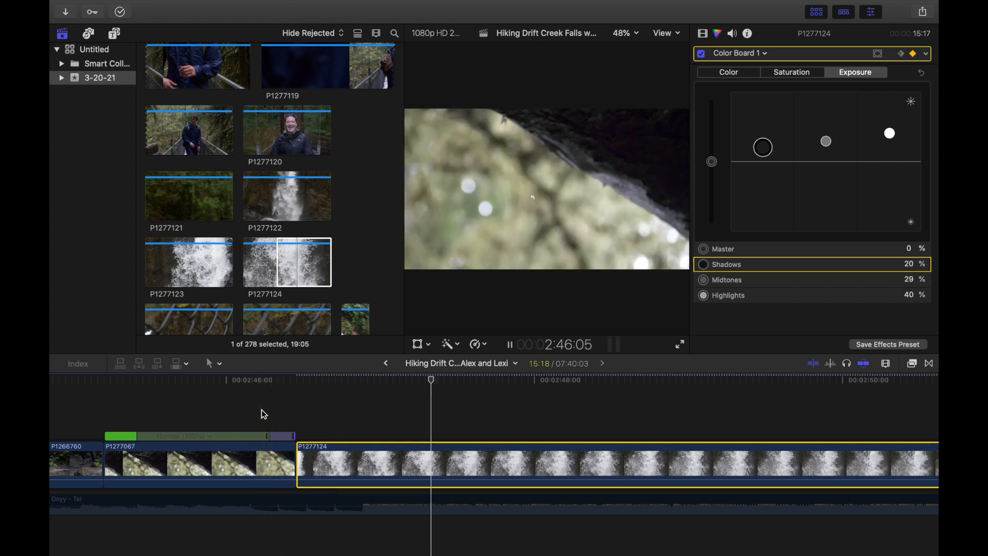
key(space)
key(space)
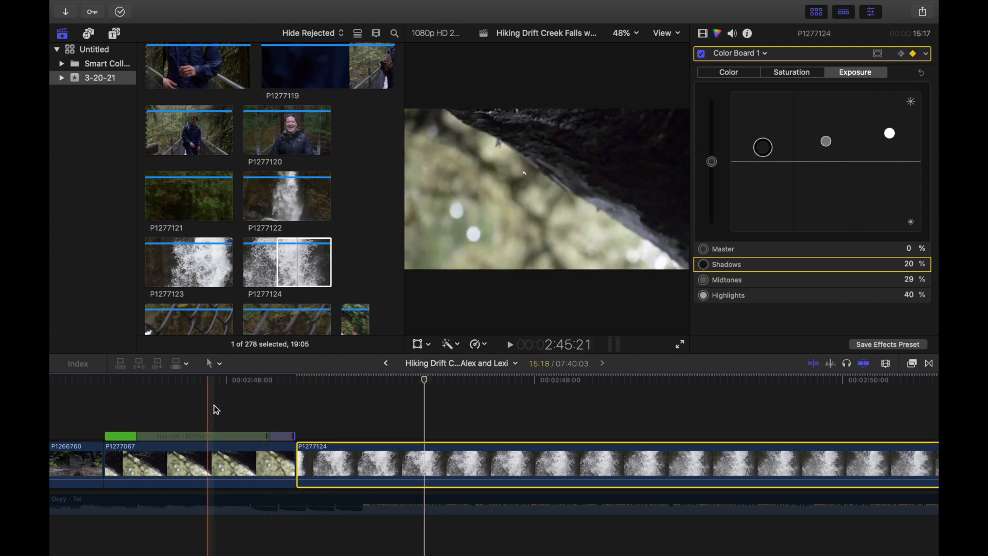
key(space)
key(space)
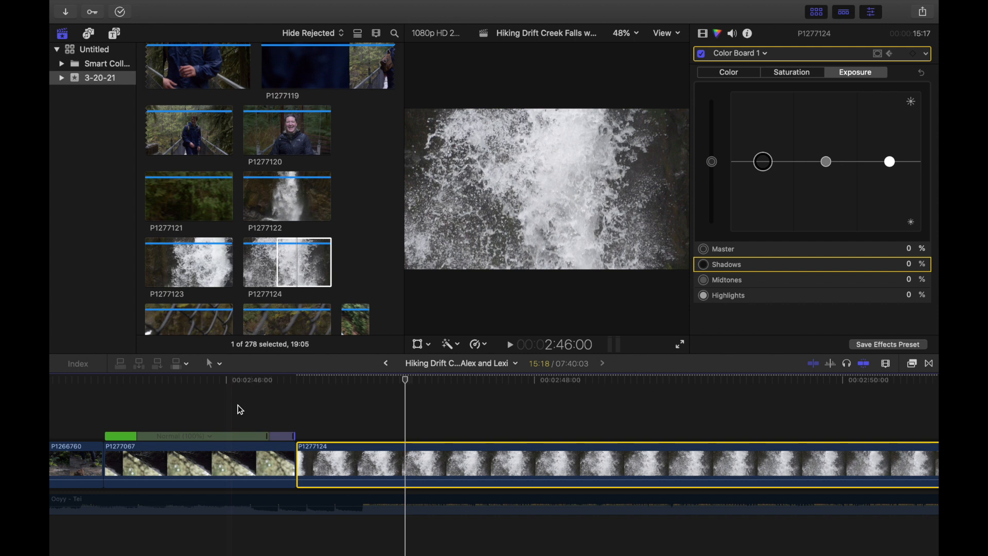
- Replay the flash transition from P1277067 into P1277124 several times, starting between about 2:46:00 and 2:46:08
key(space)
key(space)
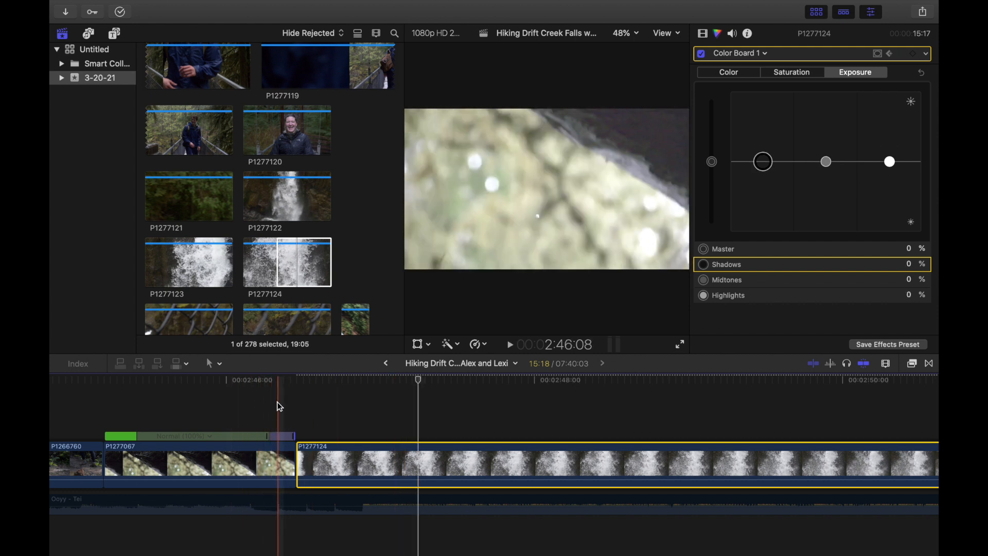
key(space)
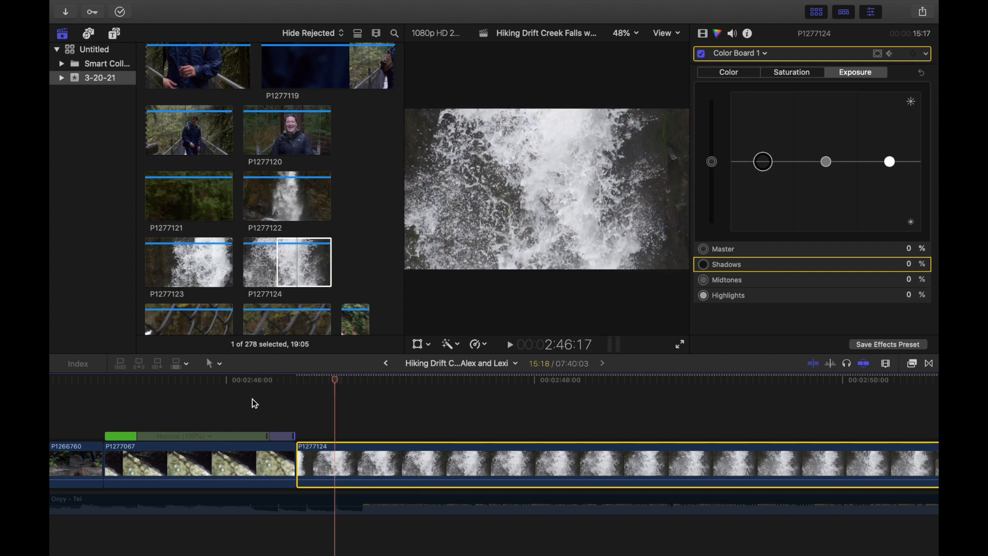
key(space)
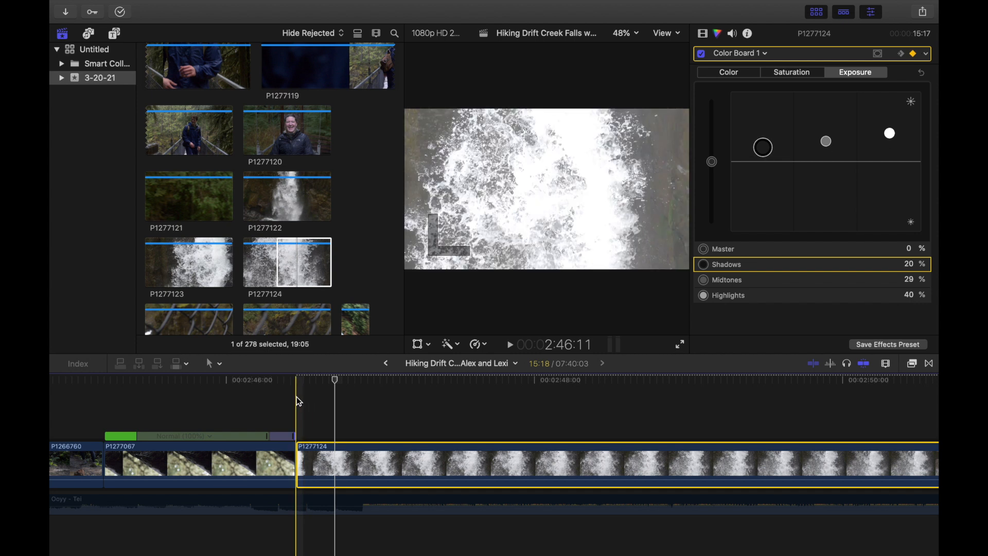
key(space)
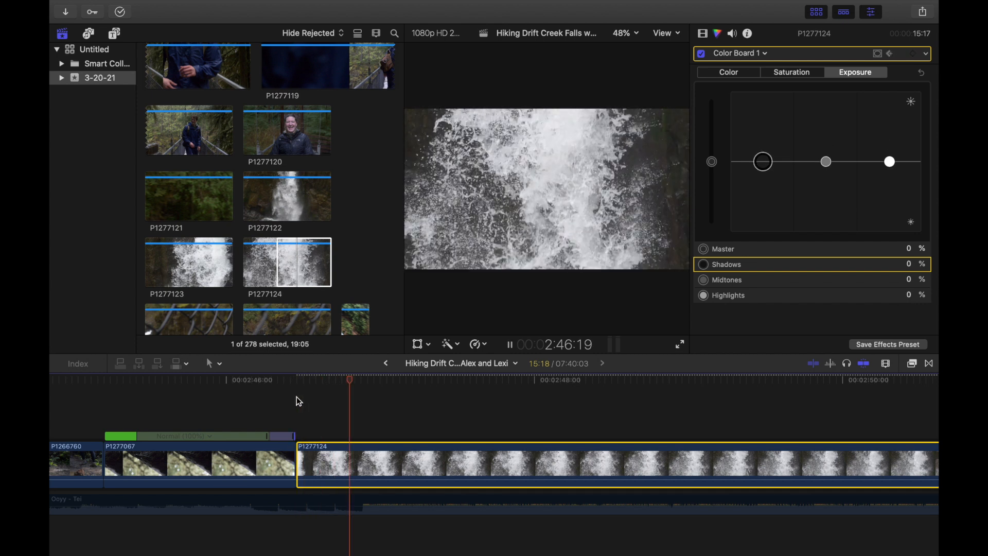
key(space)
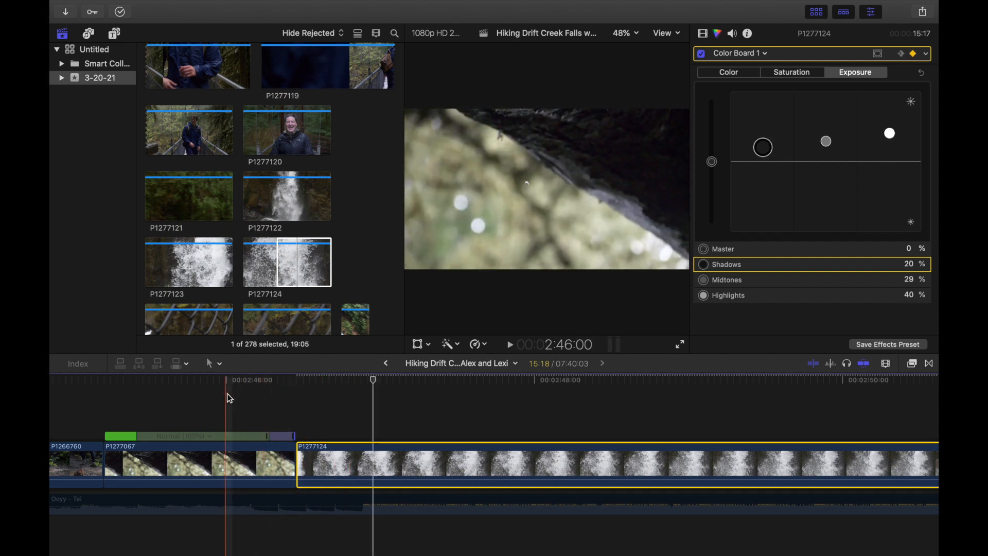
key(space)
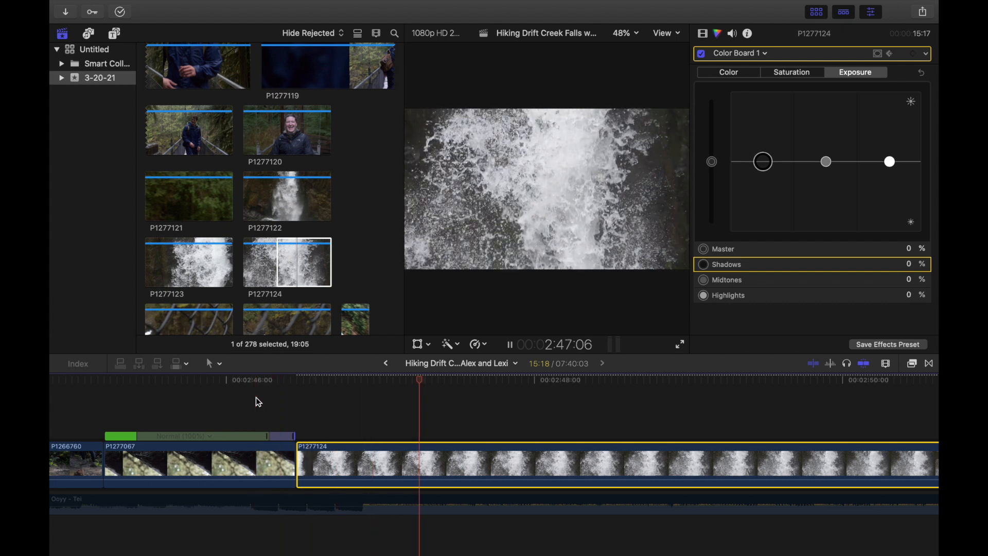
key(space)
key(space)
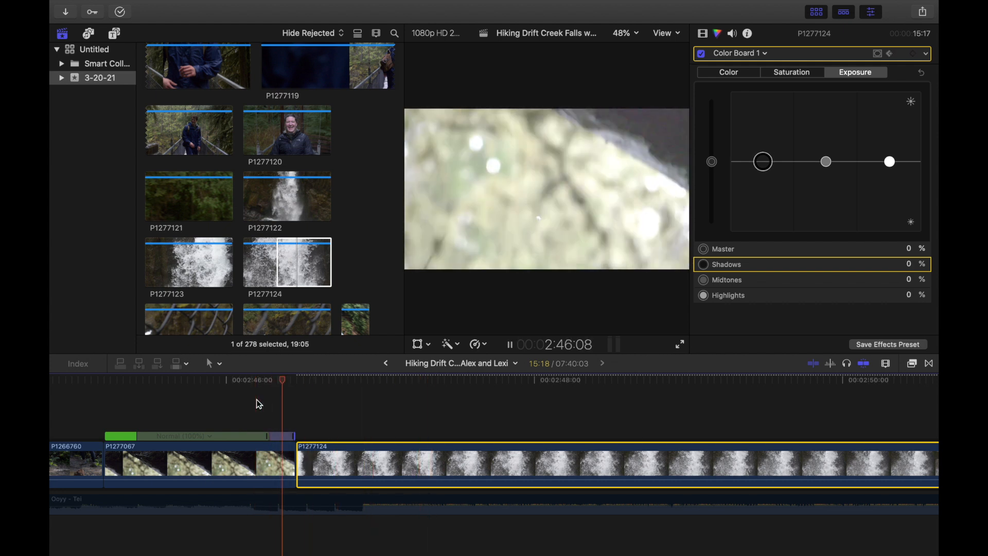
key(space)
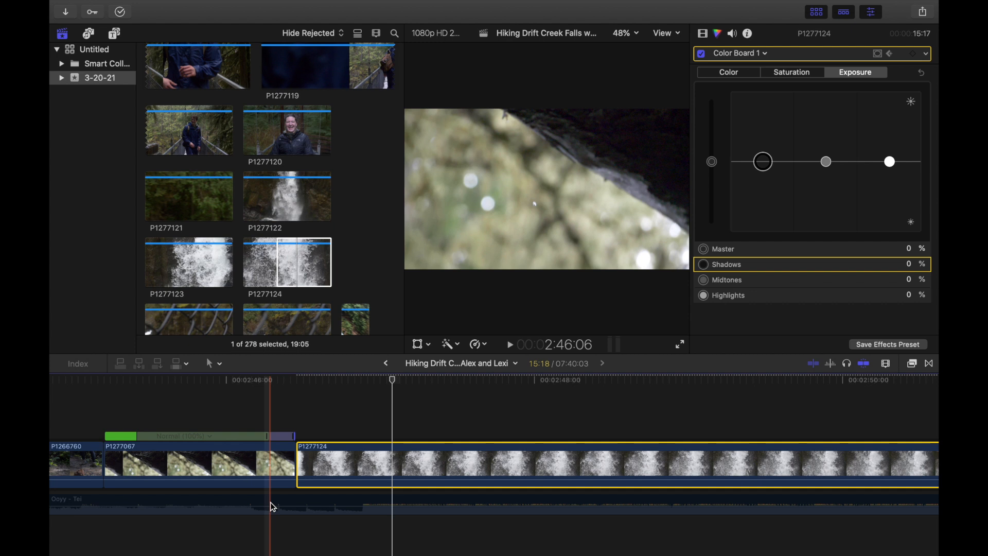
- Enable the Ooyy - Tei music clip and extend P1277067's start to a 1:15 duration, aligning its cut to P1277124 with the music's louder section
click(271, 507)
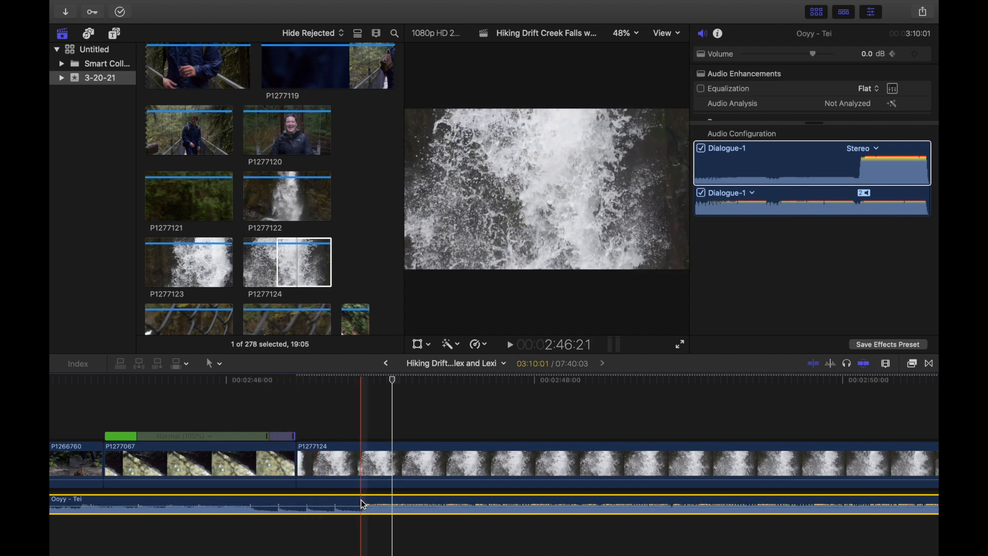
drag(105, 466, 78, 466)
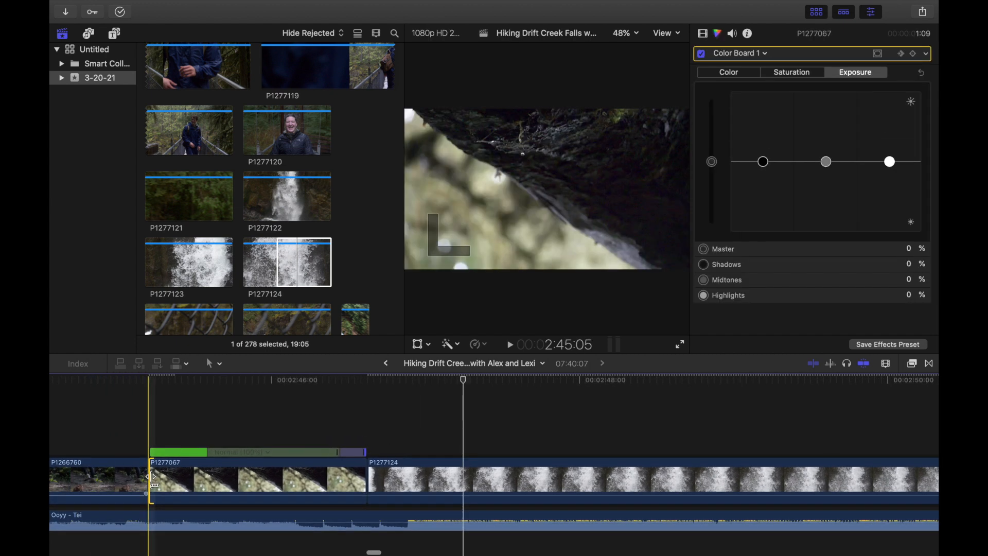
drag(148, 474, 112, 474)
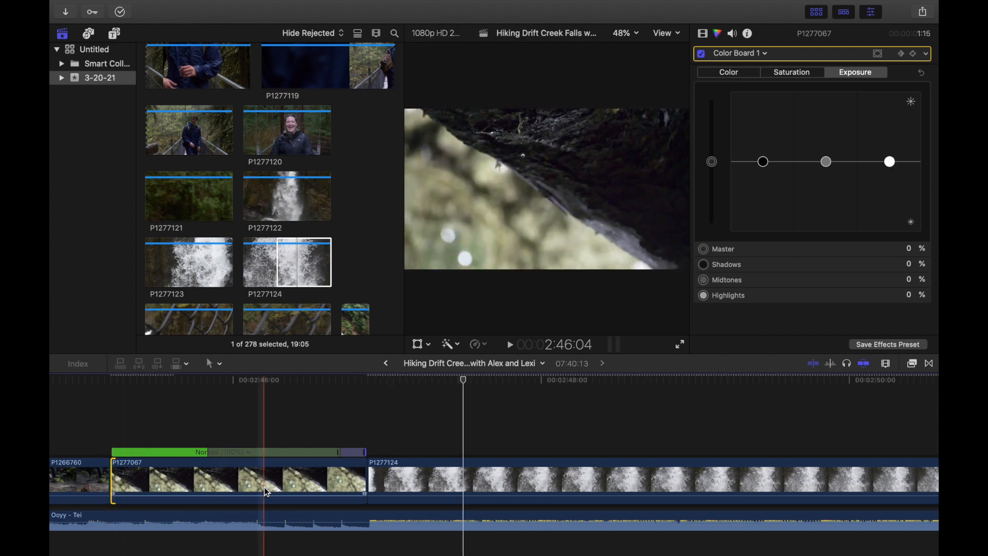
drag(369, 524, 371, 522)
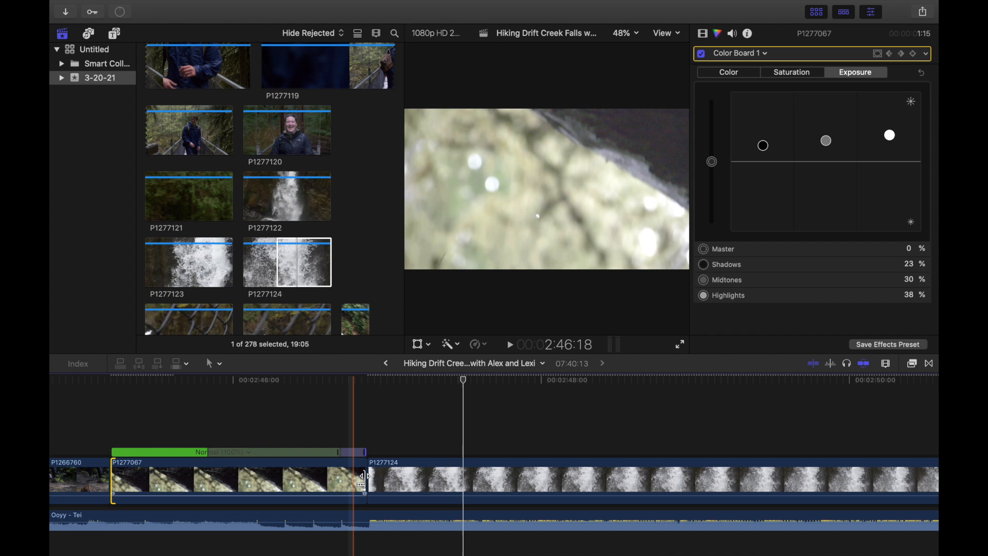
scroll(380, 479, down, 5)
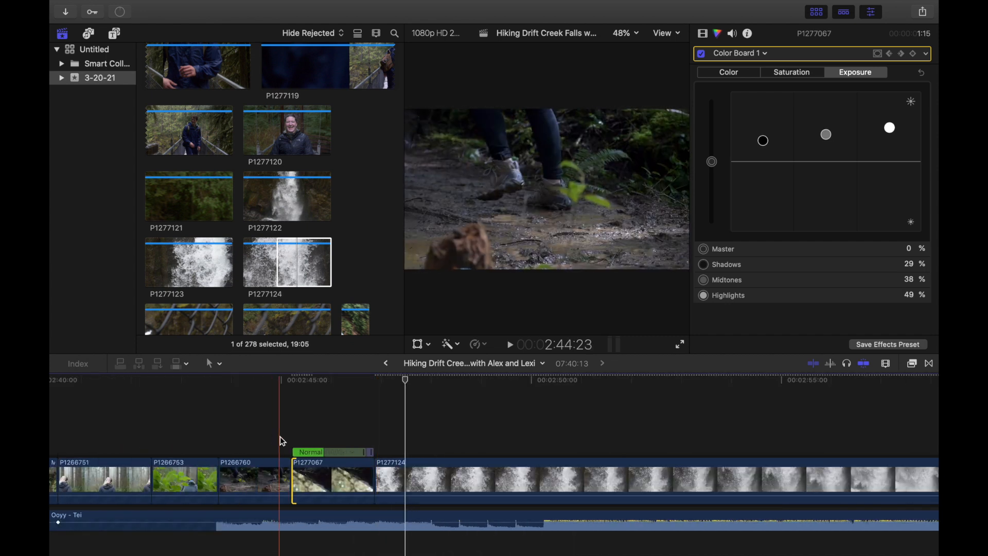
key(space)
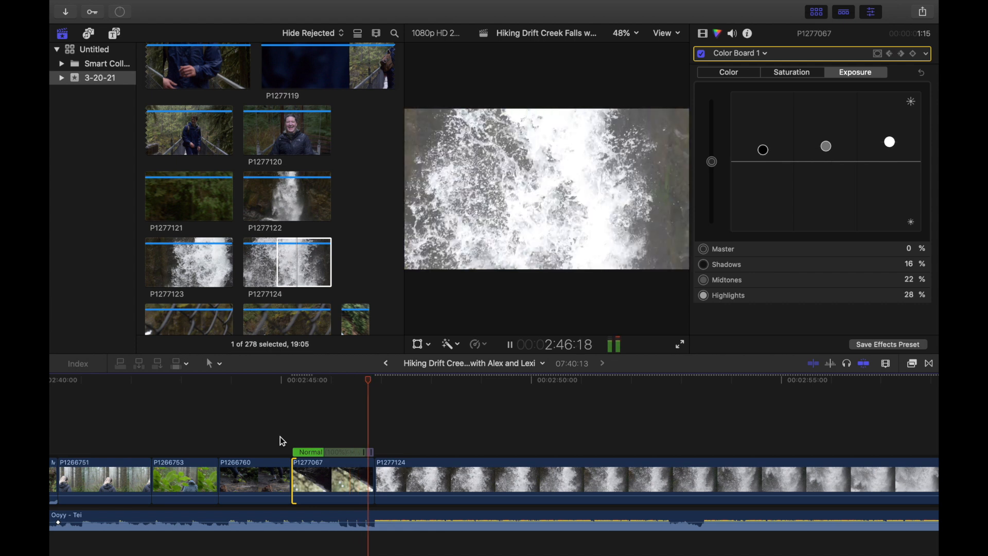